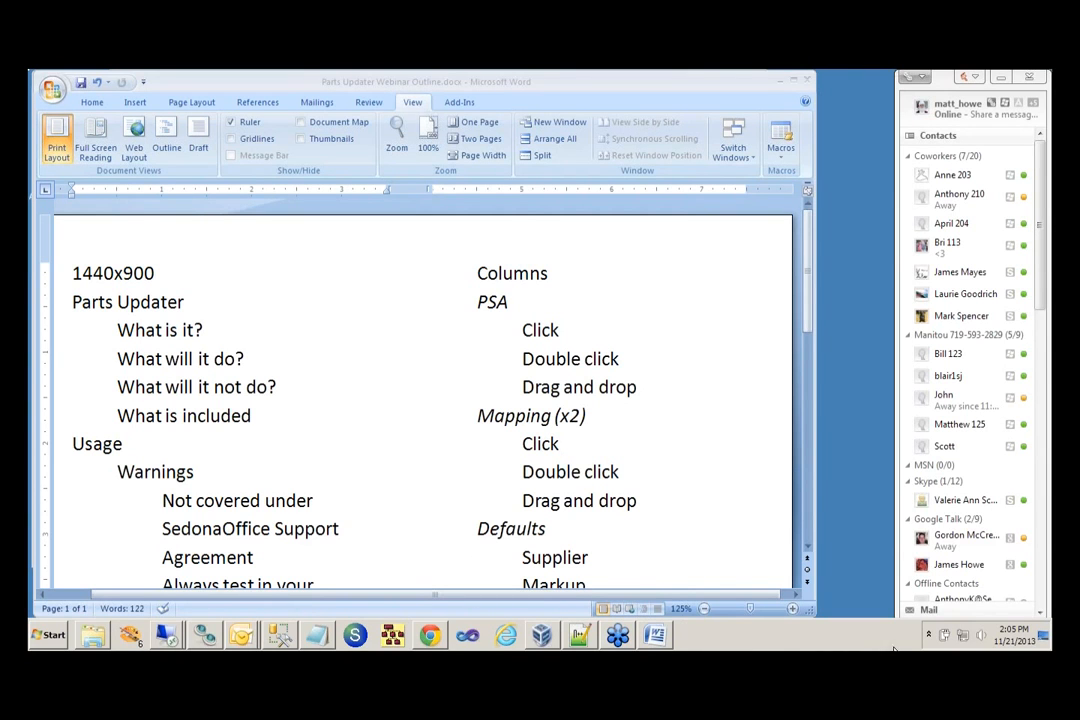
- Raise the computer's speaker volume
click(982, 638)
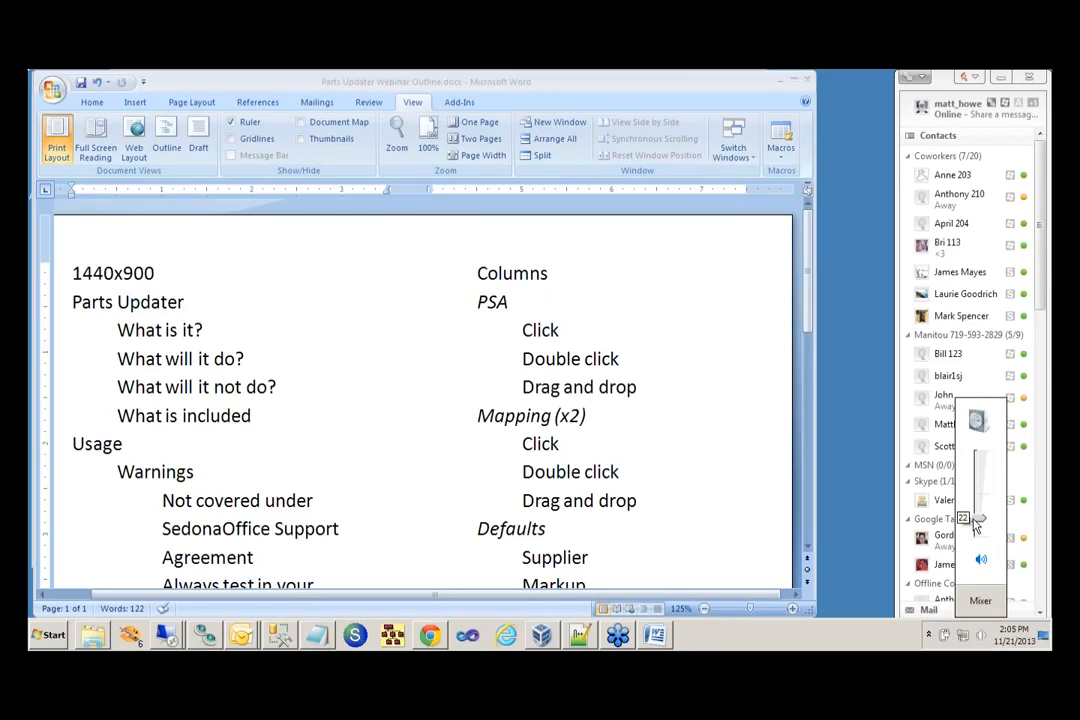
drag(973, 523, 980, 451)
key(Escape)
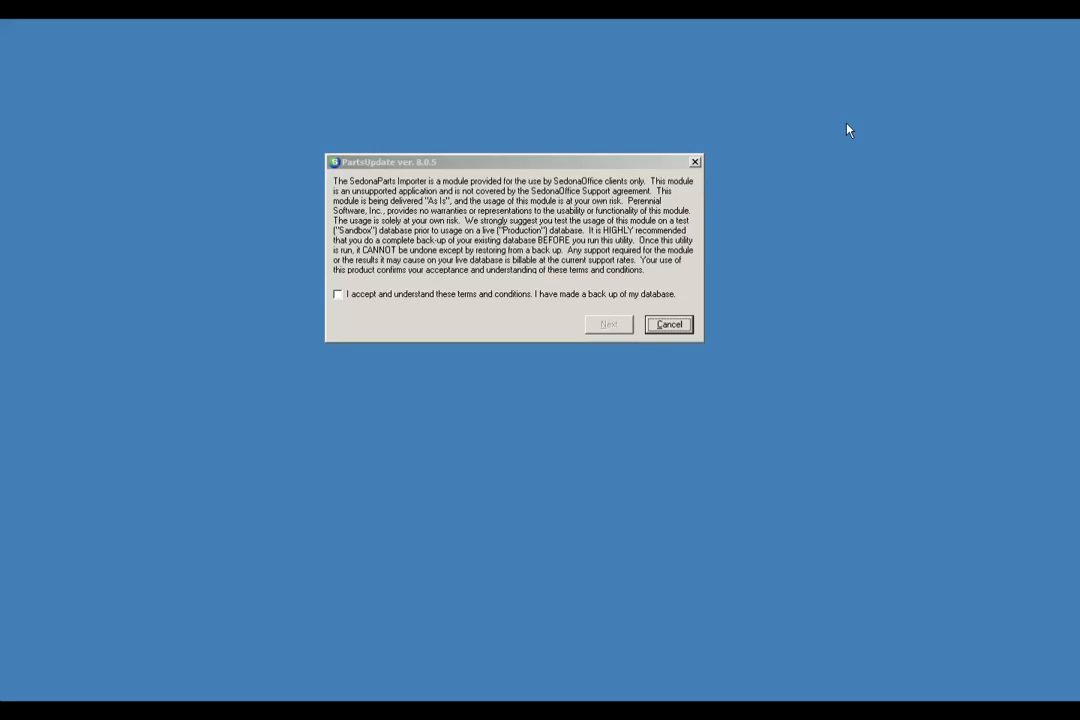
- Accept the PartsUpdate terms and the database backup statement, and continue to the company selection
click(338, 295)
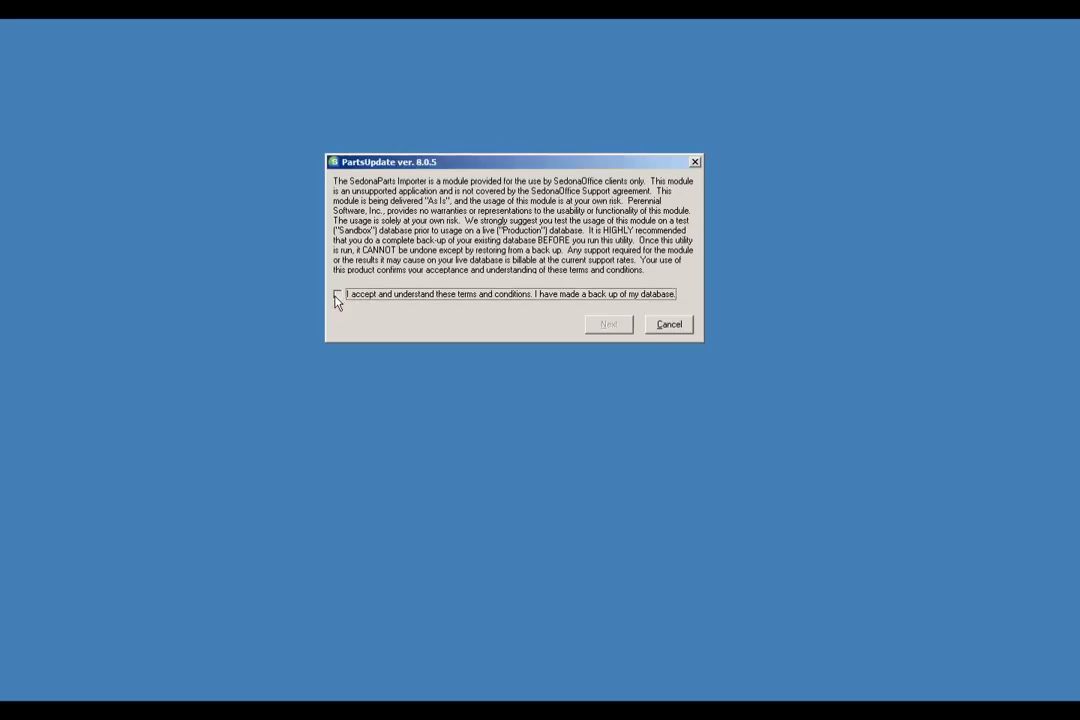
click(612, 325)
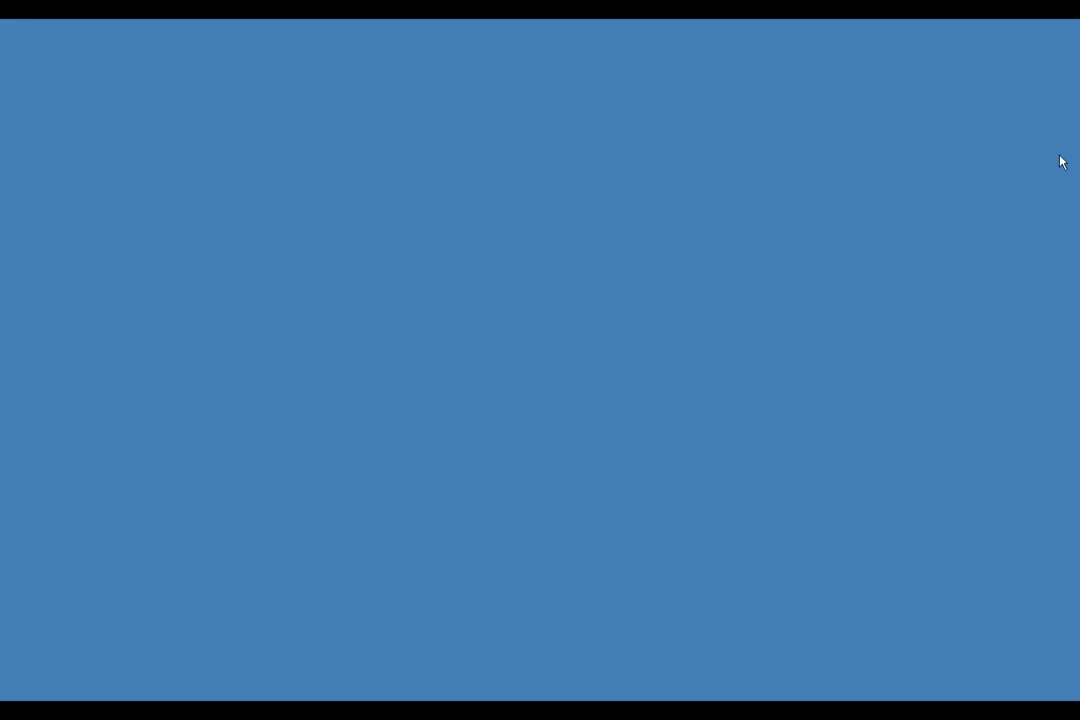
drag(571, 265, 523, 198)
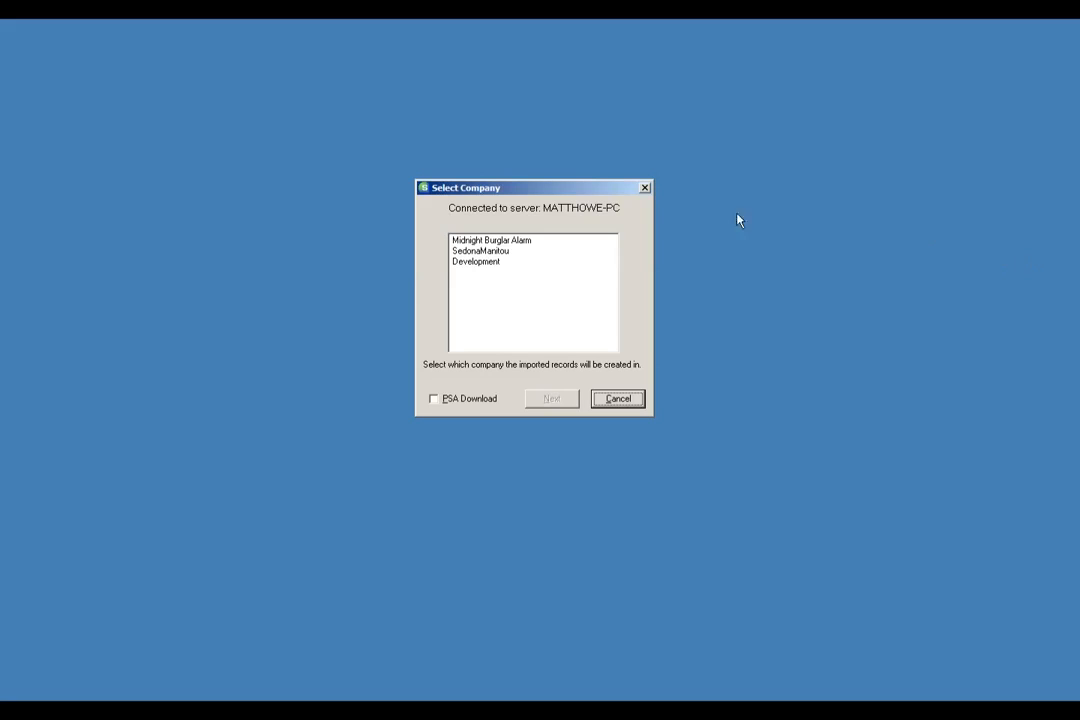
- Choose Midnight Burglar Alarm as the company with PSA Download enabled, and close the PSA Parts Downloader without downloading
click(490, 241)
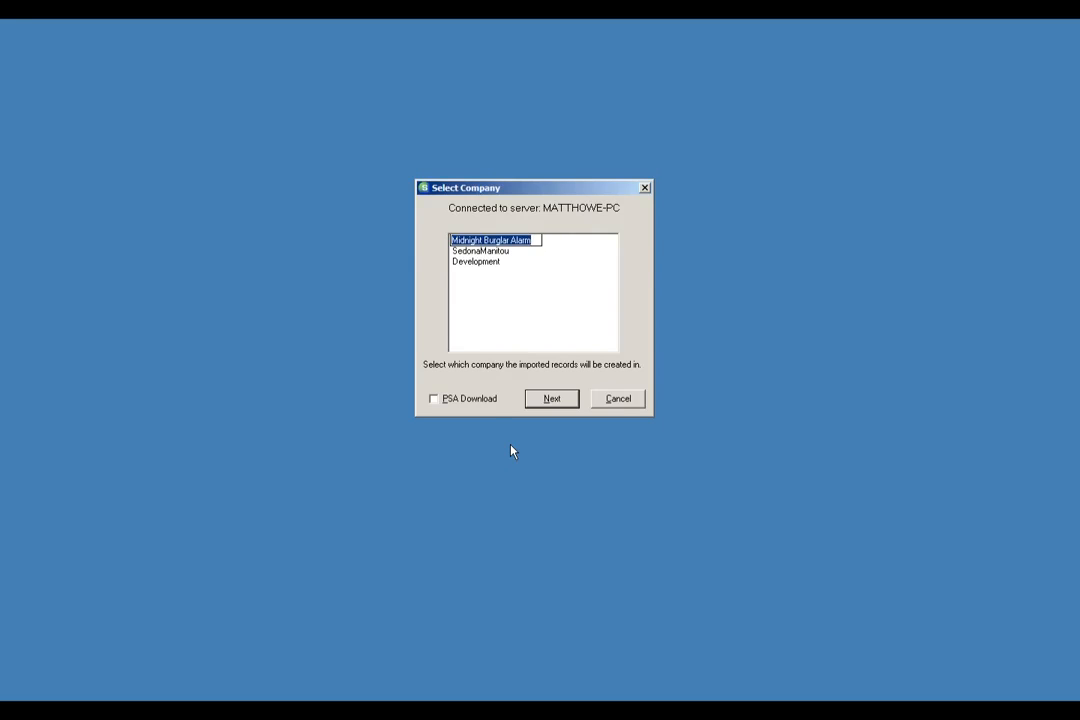
click(434, 400)
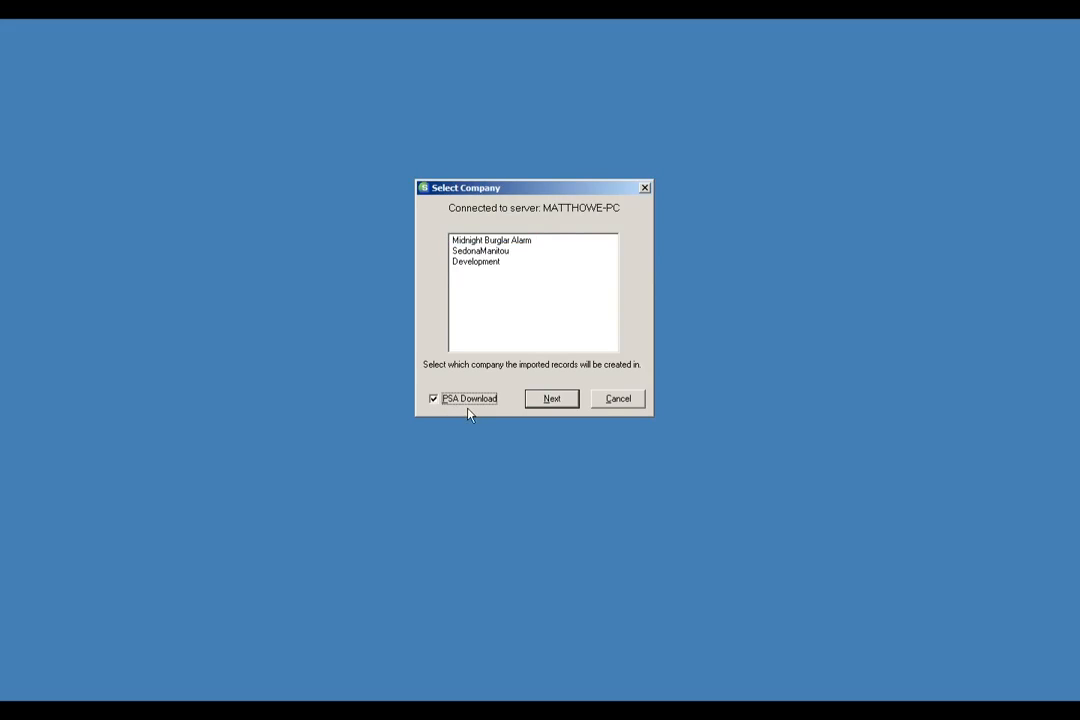
click(500, 240)
click(553, 401)
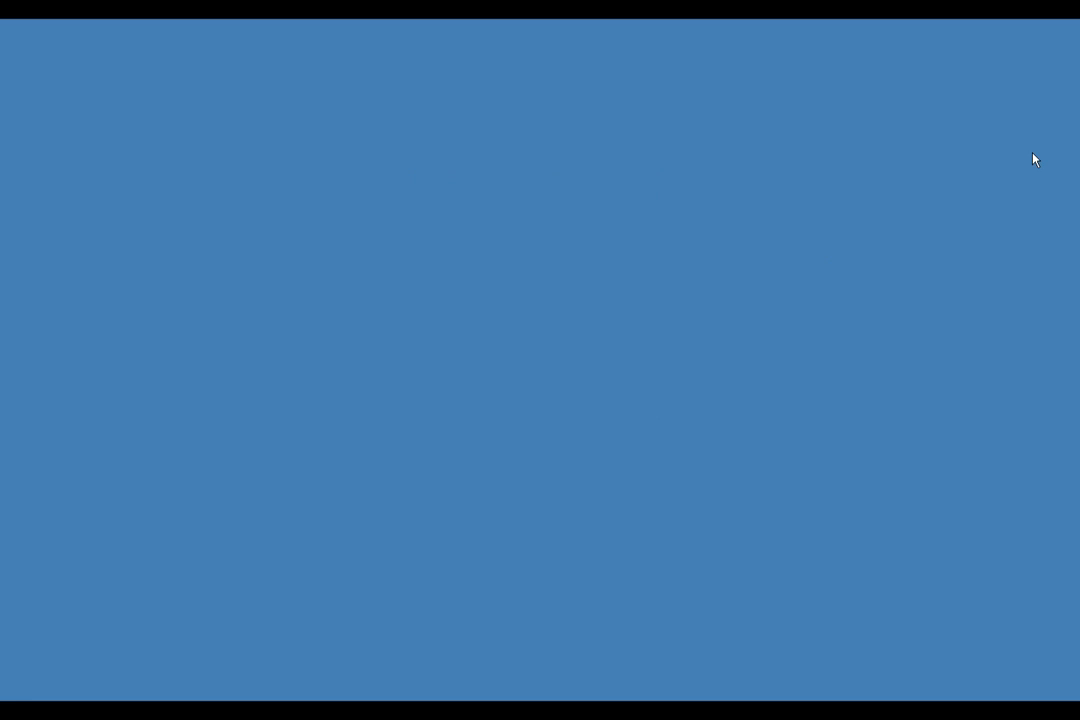
drag(1079, 55, 492, 140)
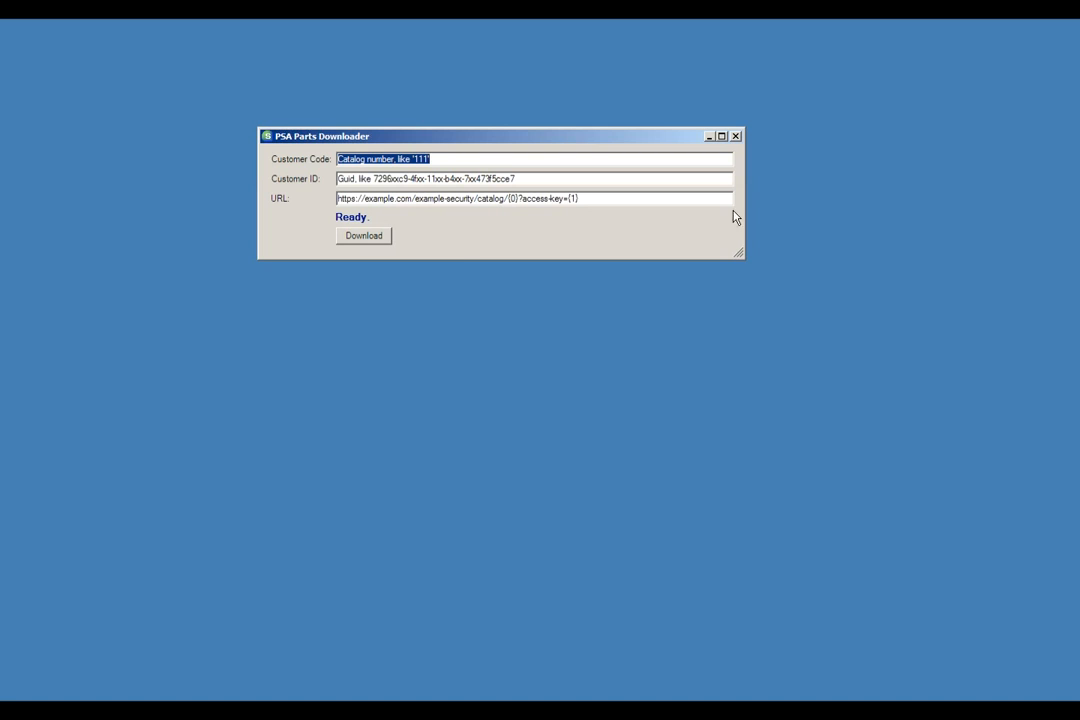
click(736, 136)
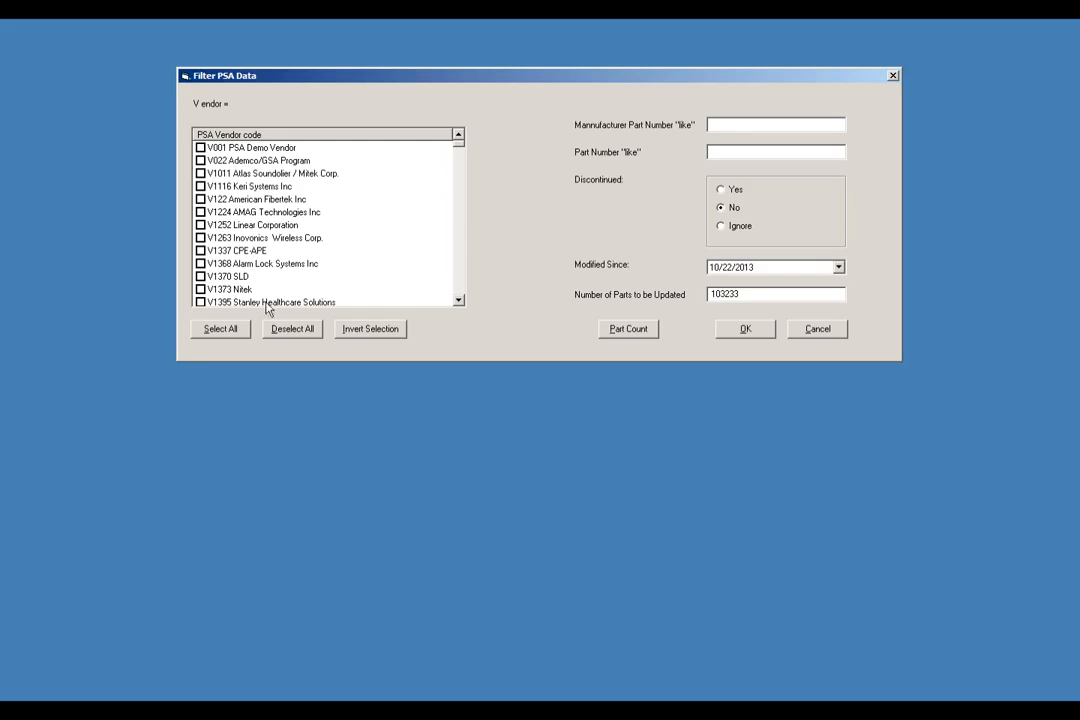
- Try selecting all, individual and inverted vendors in the PSA vendor list, and clear the selection
click(220, 333)
click(288, 334)
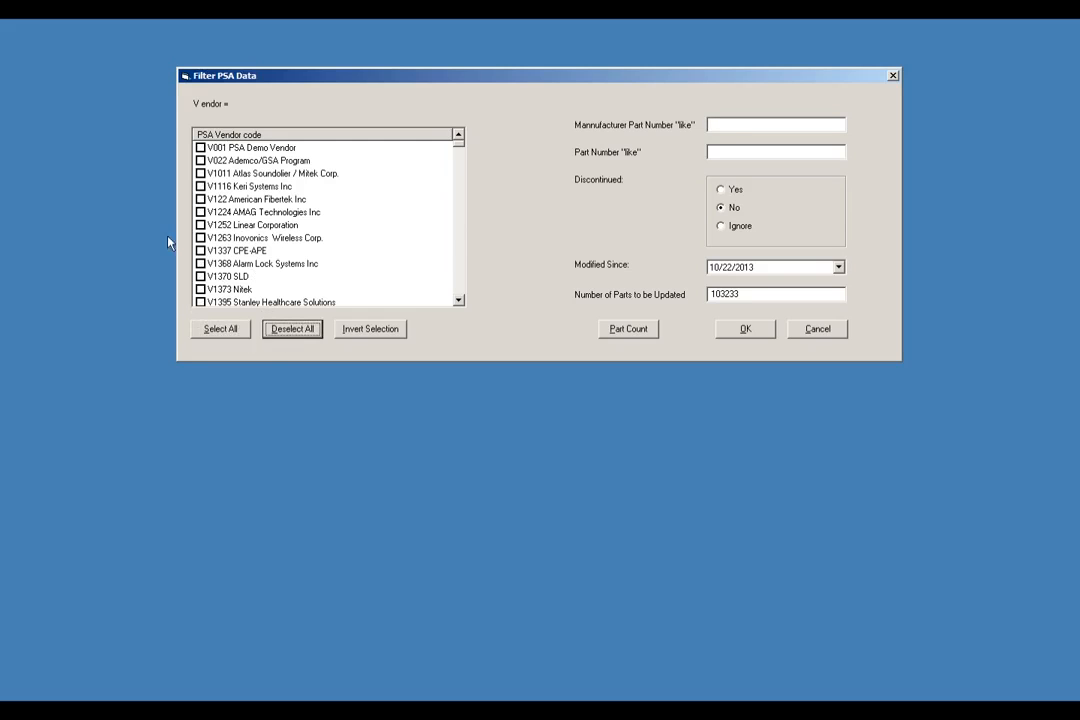
click(199, 250)
click(200, 220)
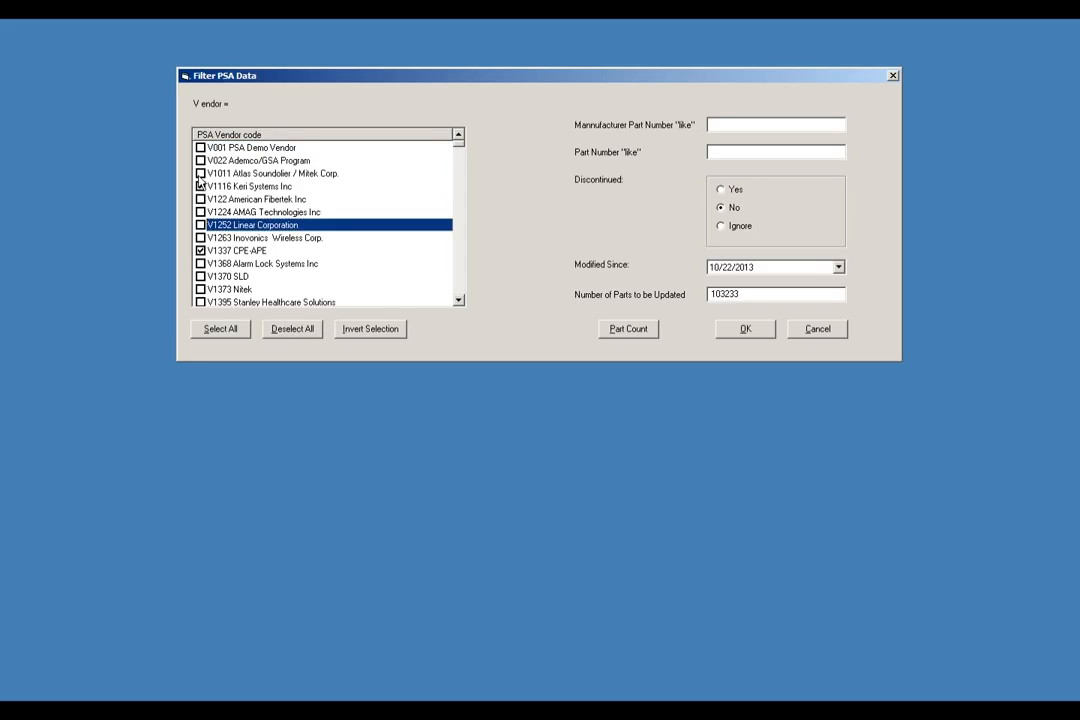
click(200, 186)
click(355, 330)
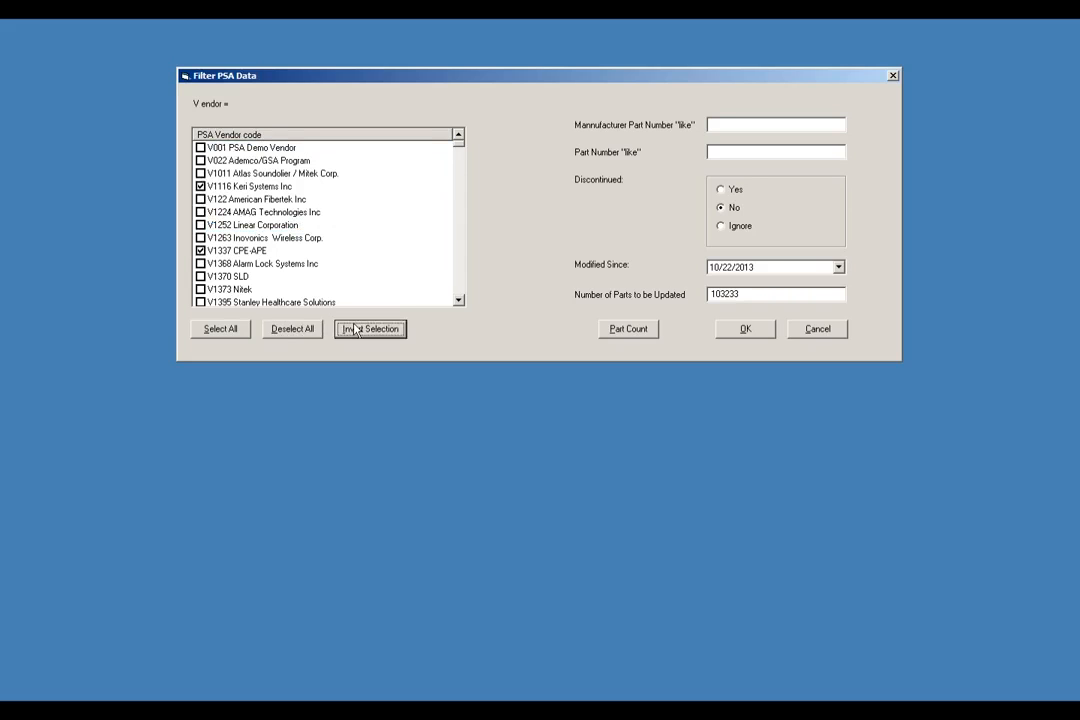
click(288, 332)
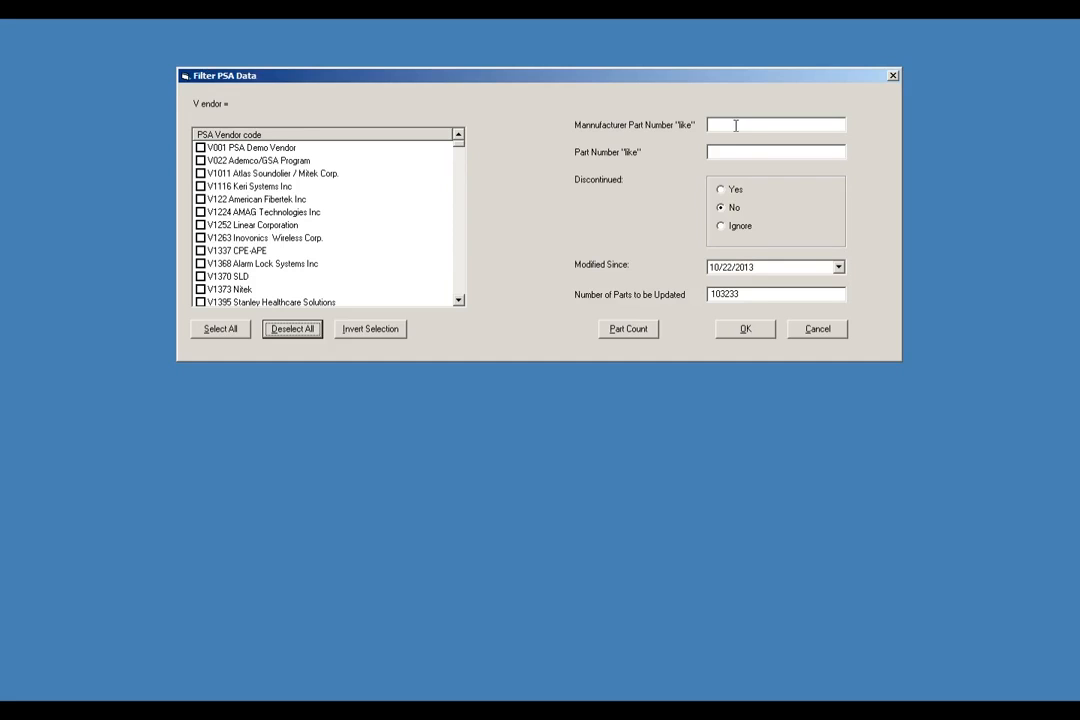
- Filter the PSA data to vendor V1116 Keri Systems Inc modified since 10/22/2012, count the matching parts, and apply the filter
click(732, 153)
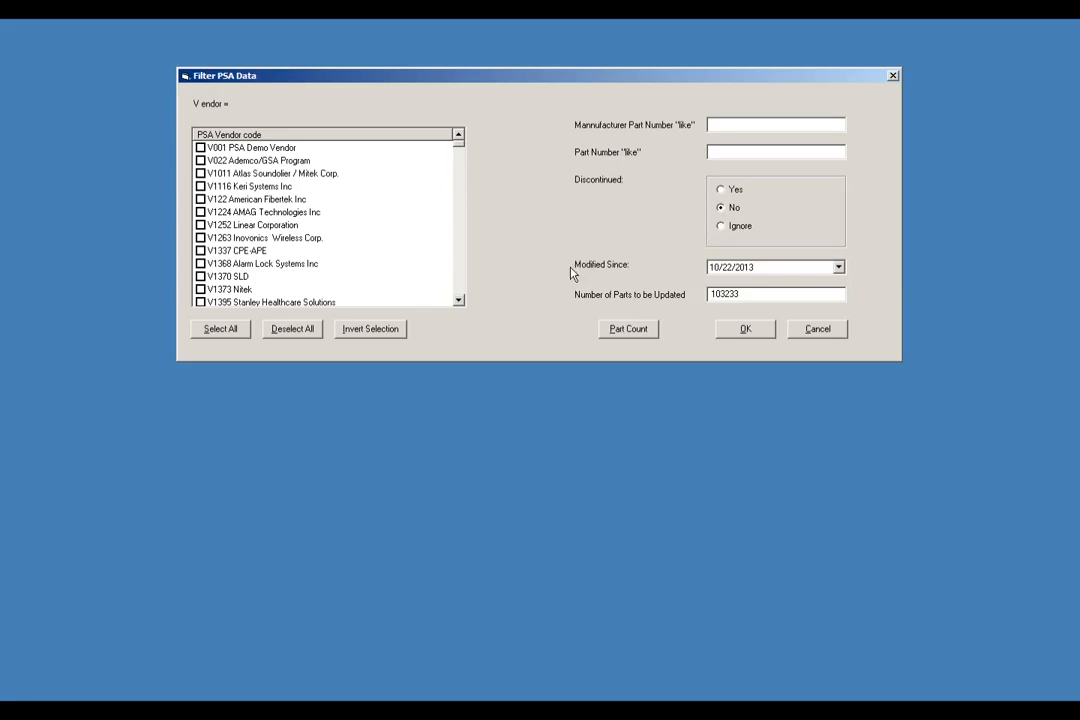
click(779, 272)
key(Down)
click(201, 187)
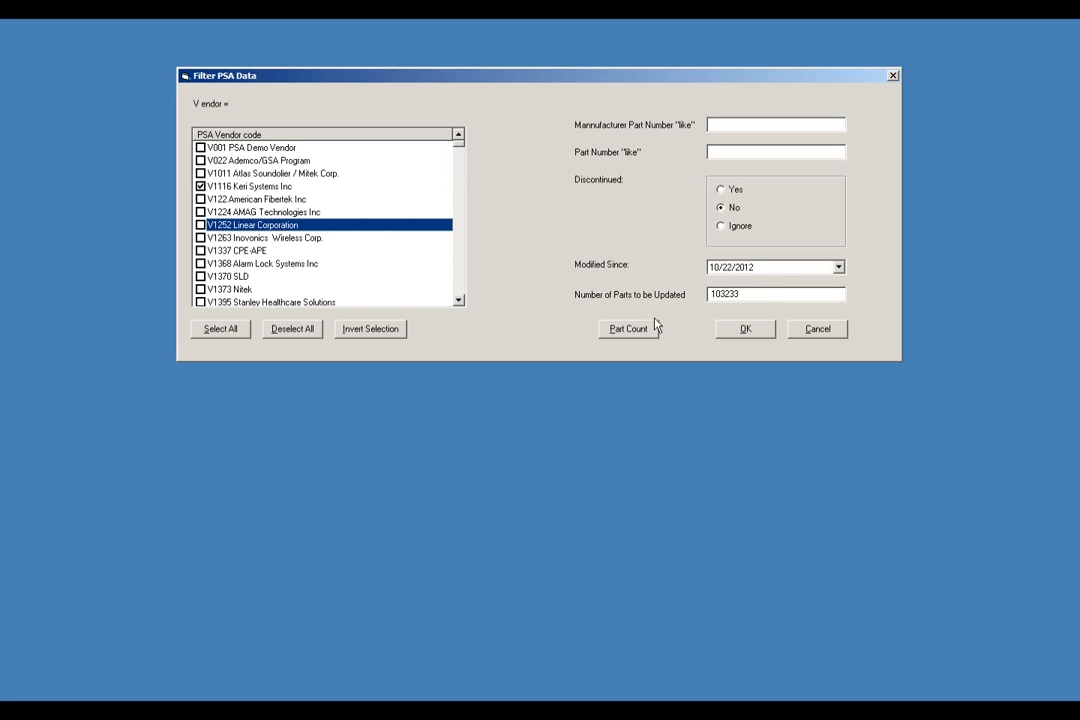
click(626, 332)
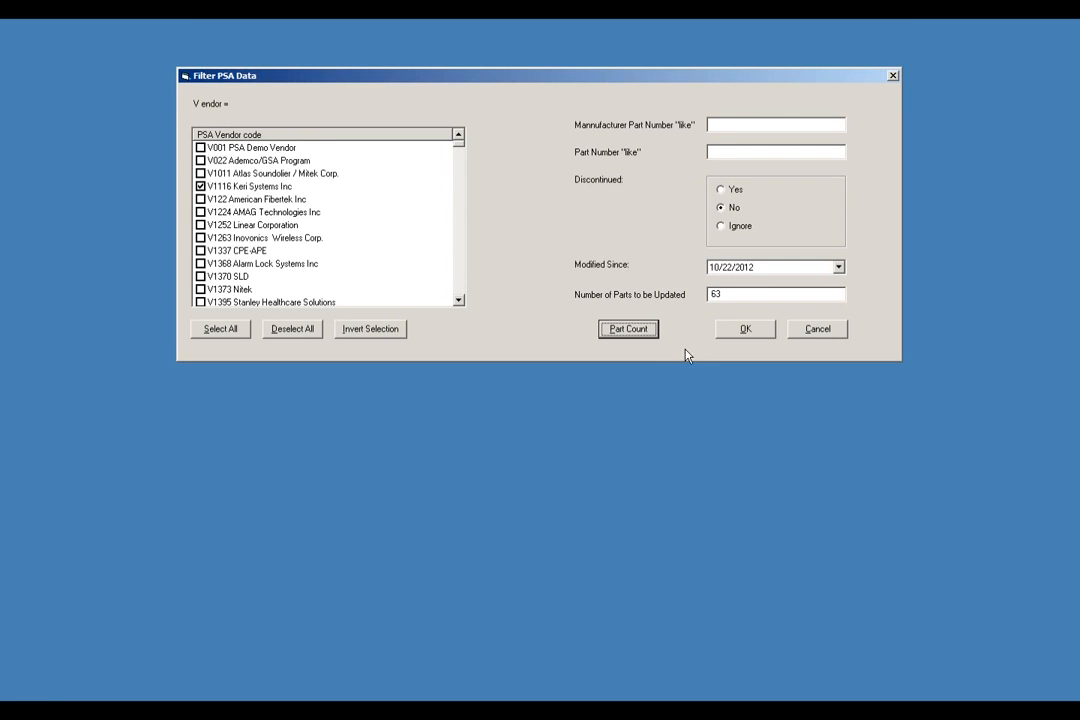
click(740, 334)
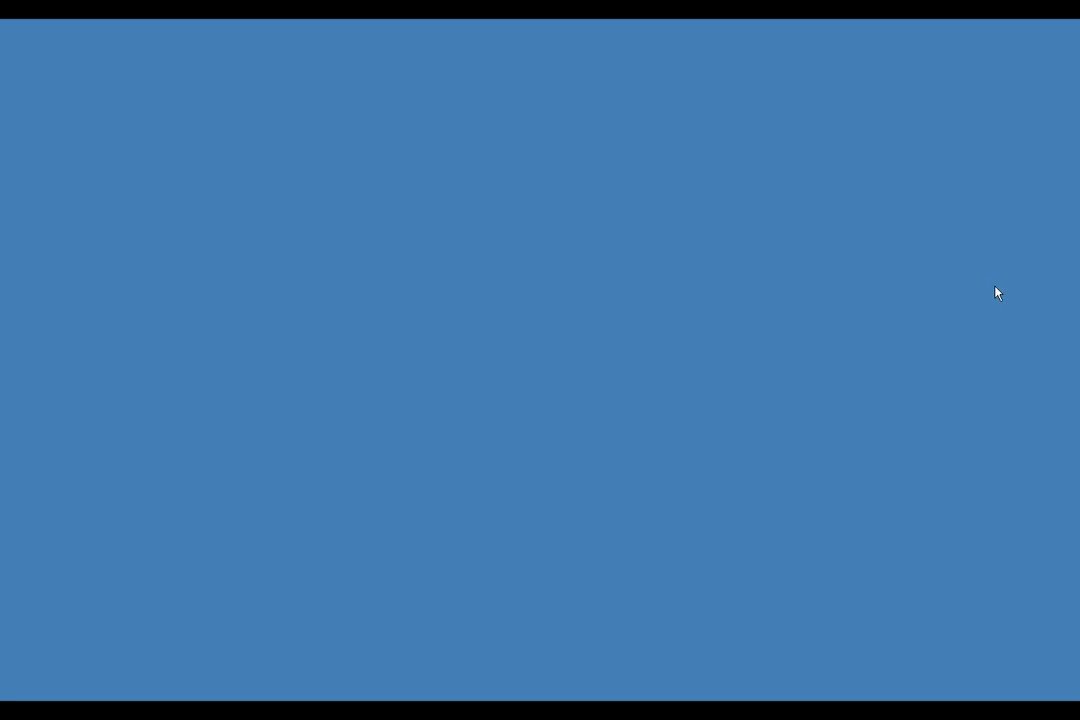
- Map the PSA column PartNo to Part Code and Supplier Part Number, and Desc to Description
drag(1000, 55, 459, 52)
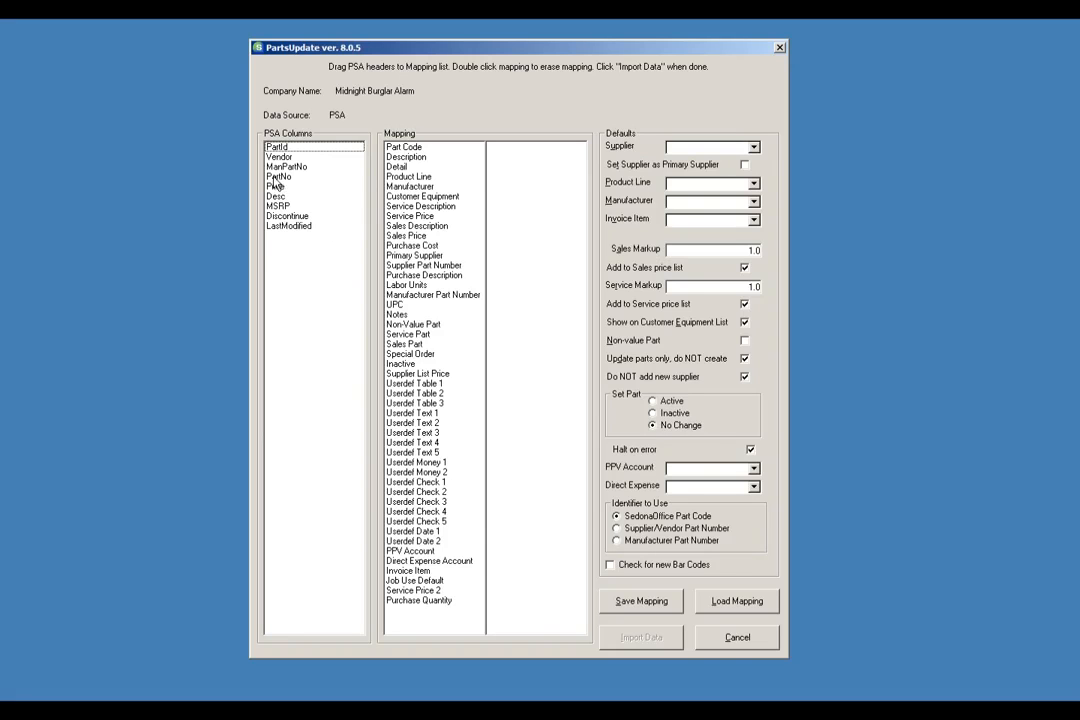
drag(272, 179, 515, 147)
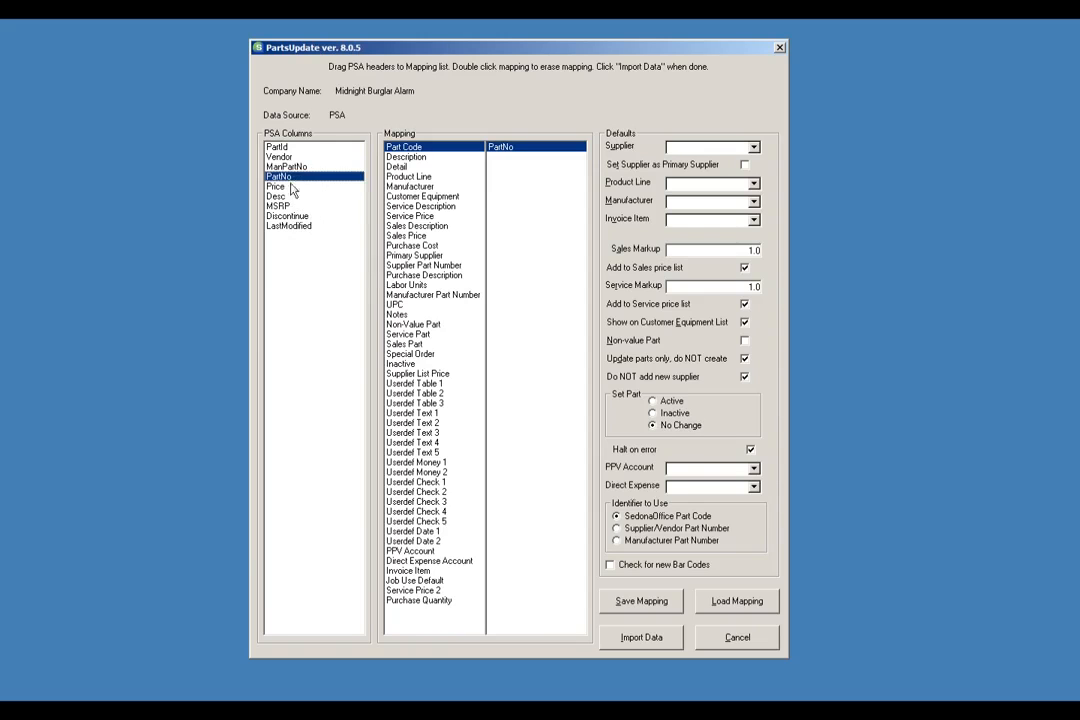
drag(276, 196, 588, 160)
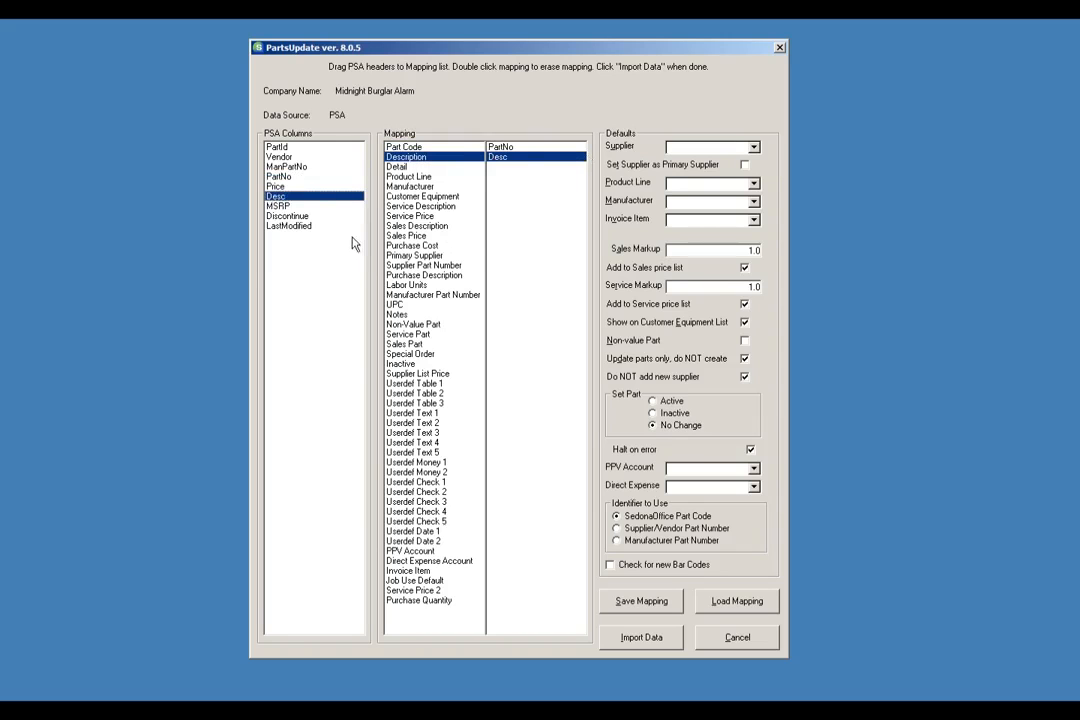
click(279, 179)
drag(279, 183, 492, 274)
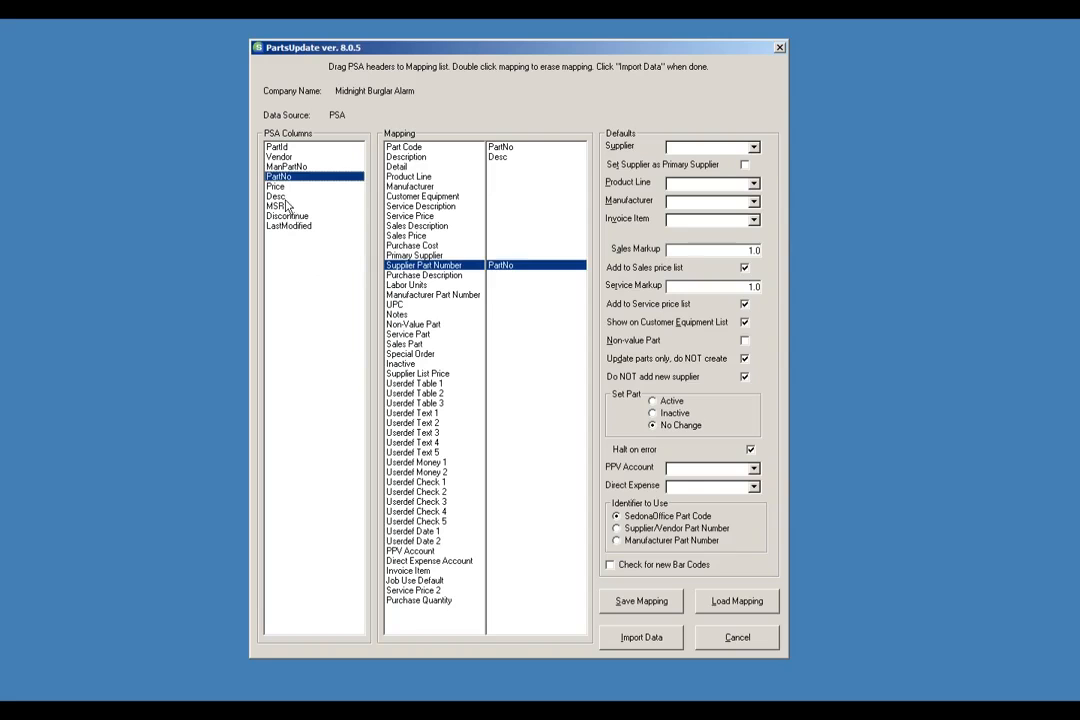
- Try mapping the MSRP column to Service Price, and erase that mapping
drag(285, 208, 544, 226)
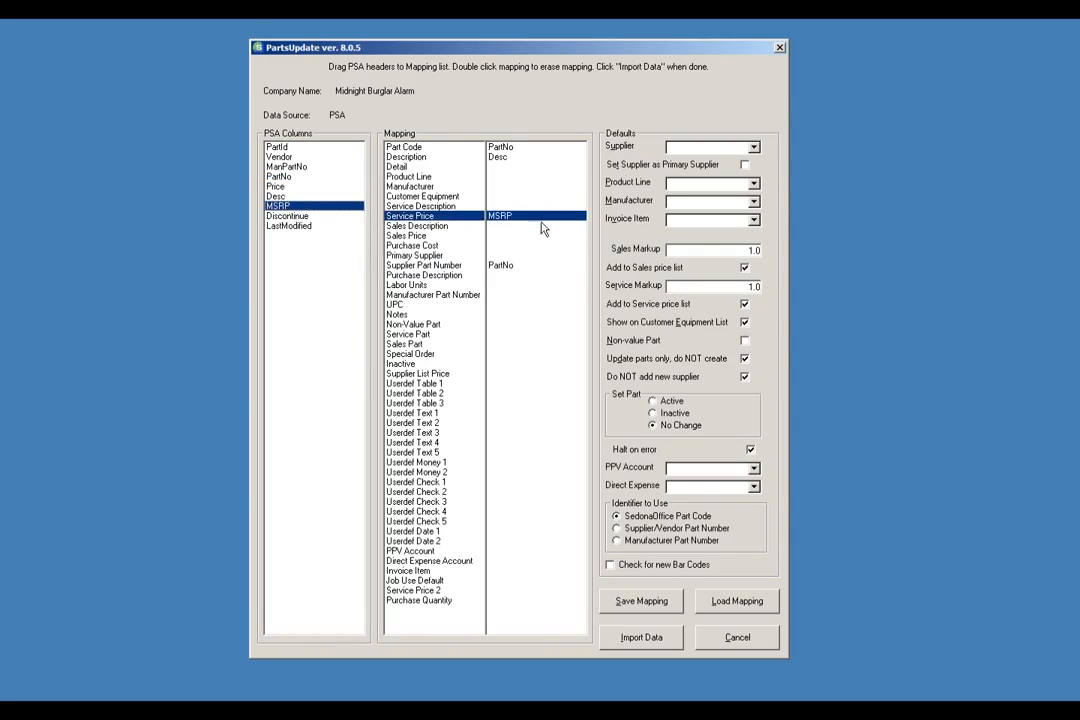
double_click(500, 217)
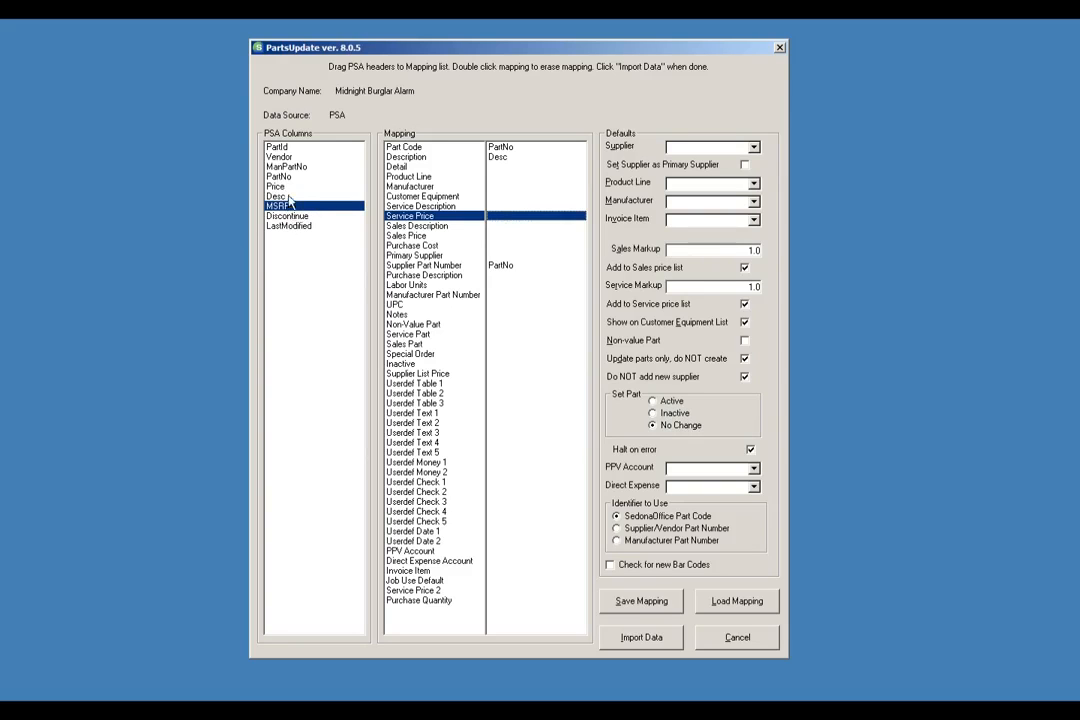
- Map the Desc column to Sales Description and Service Description, and the Price column to Purchase Cost
drag(279, 198, 418, 226)
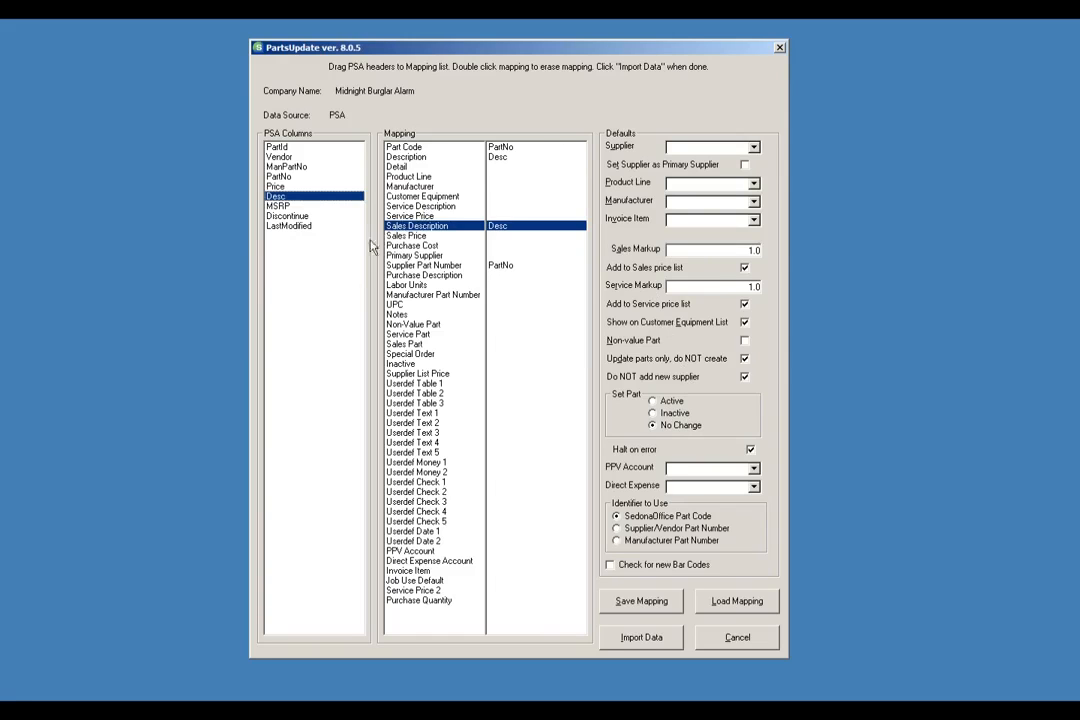
drag(276, 186, 502, 248)
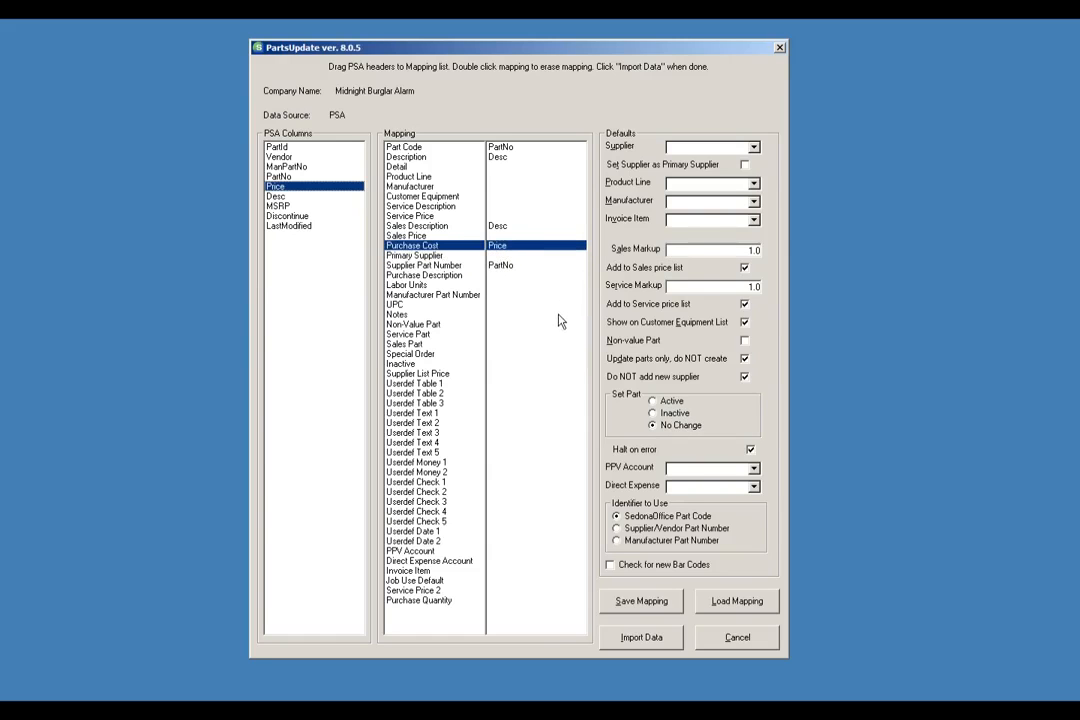
drag(278, 196, 497, 228)
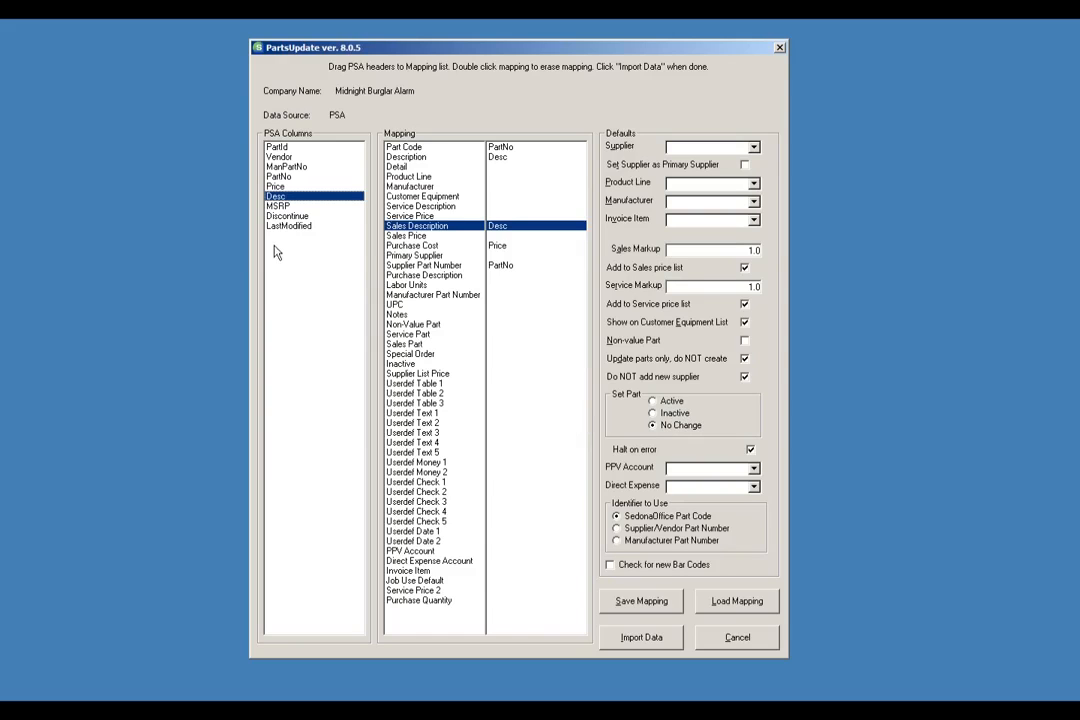
drag(280, 196, 510, 212)
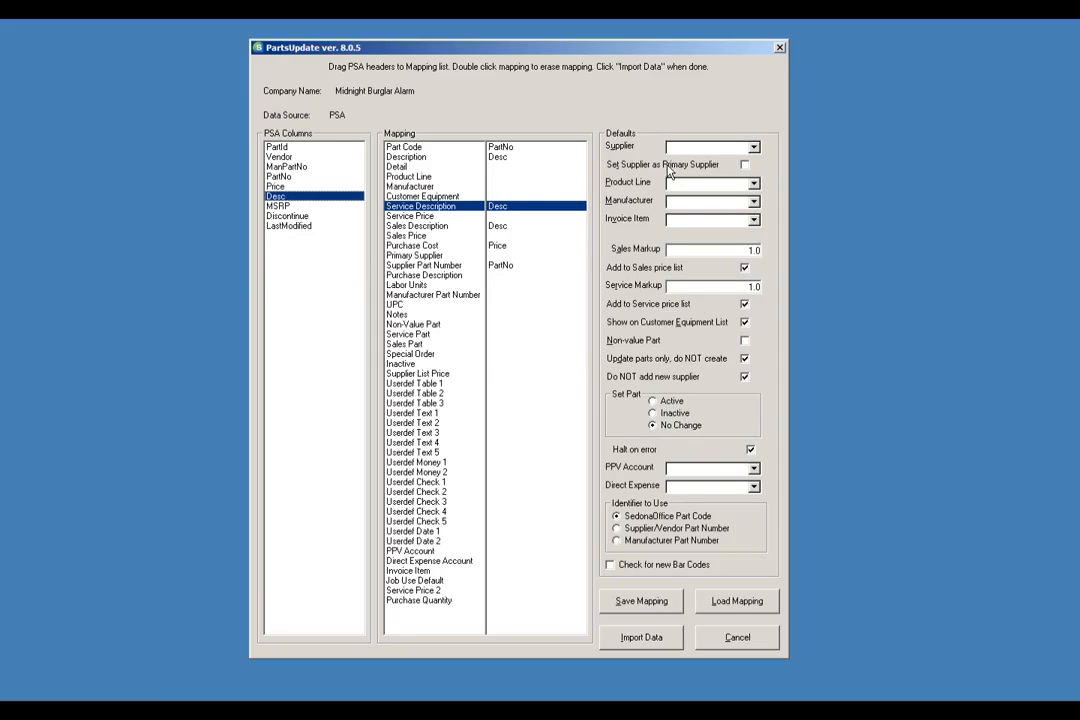
- Load the saved mapping file PSA.txt and map the Price column to Purchase Cost
click(756, 152)
click(754, 185)
click(740, 610)
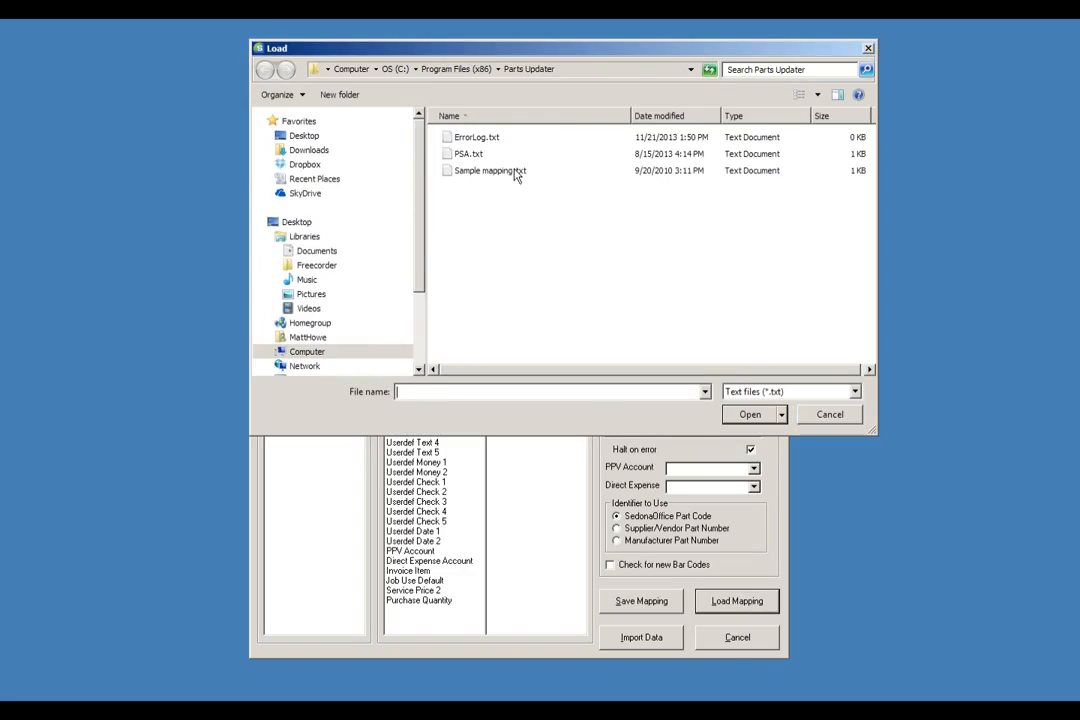
click(466, 155)
double_click(466, 155)
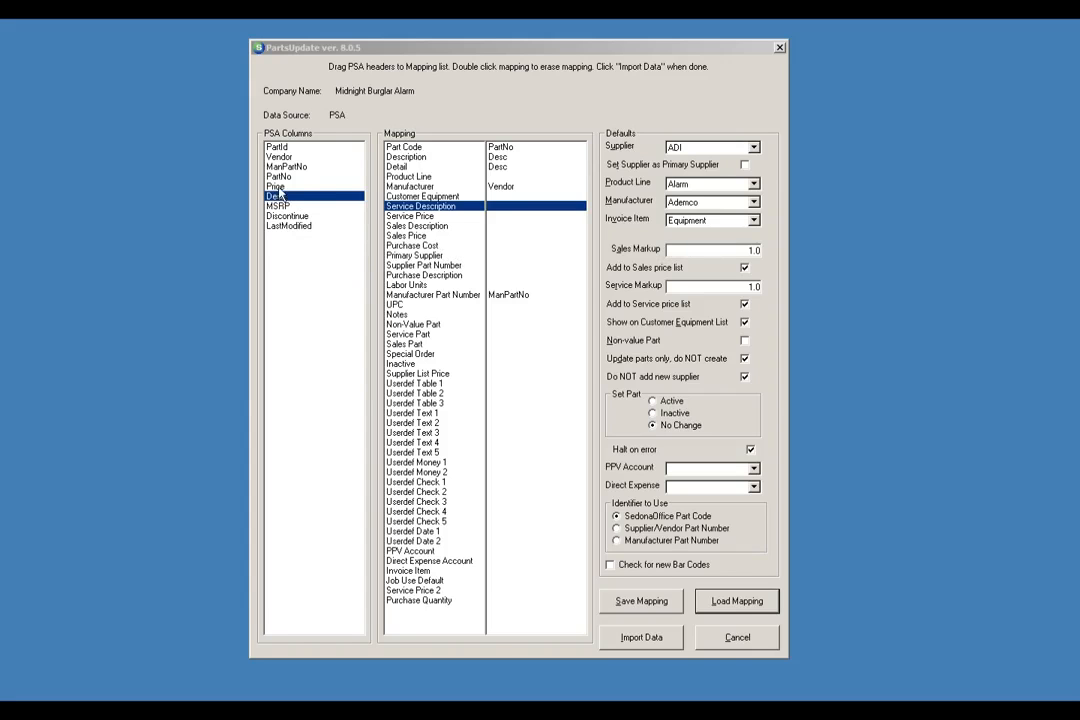
drag(278, 187, 497, 248)
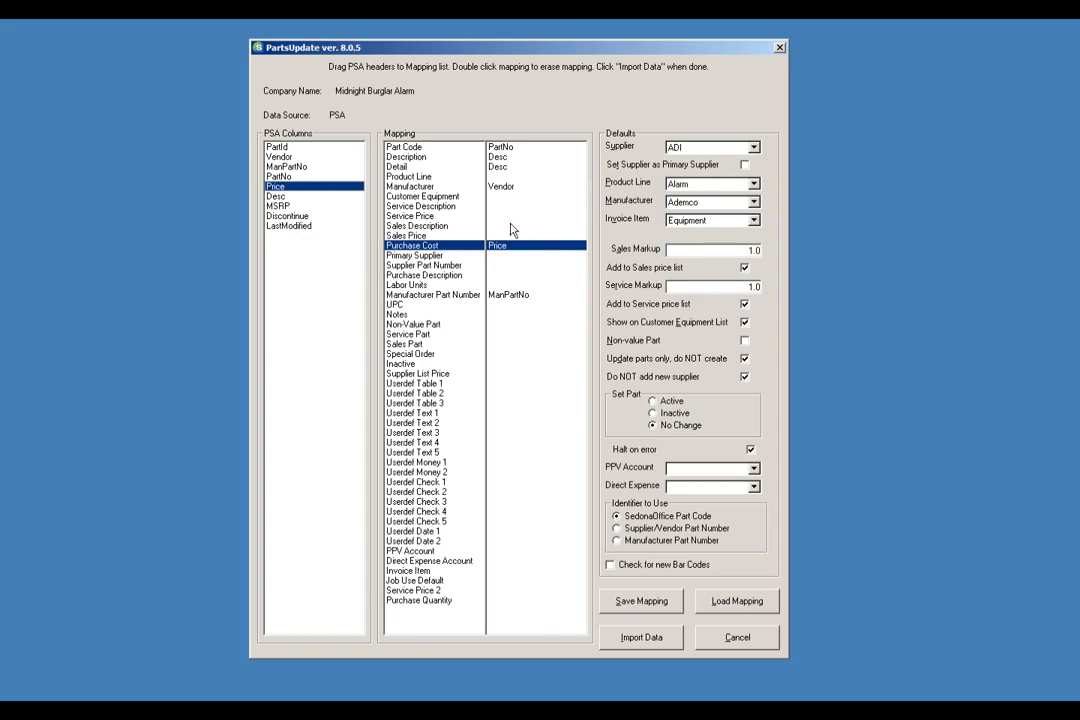
- Try turning off Halt on error in the import defaults, and turn it back on
click(744, 269)
click(744, 375)
click(756, 458)
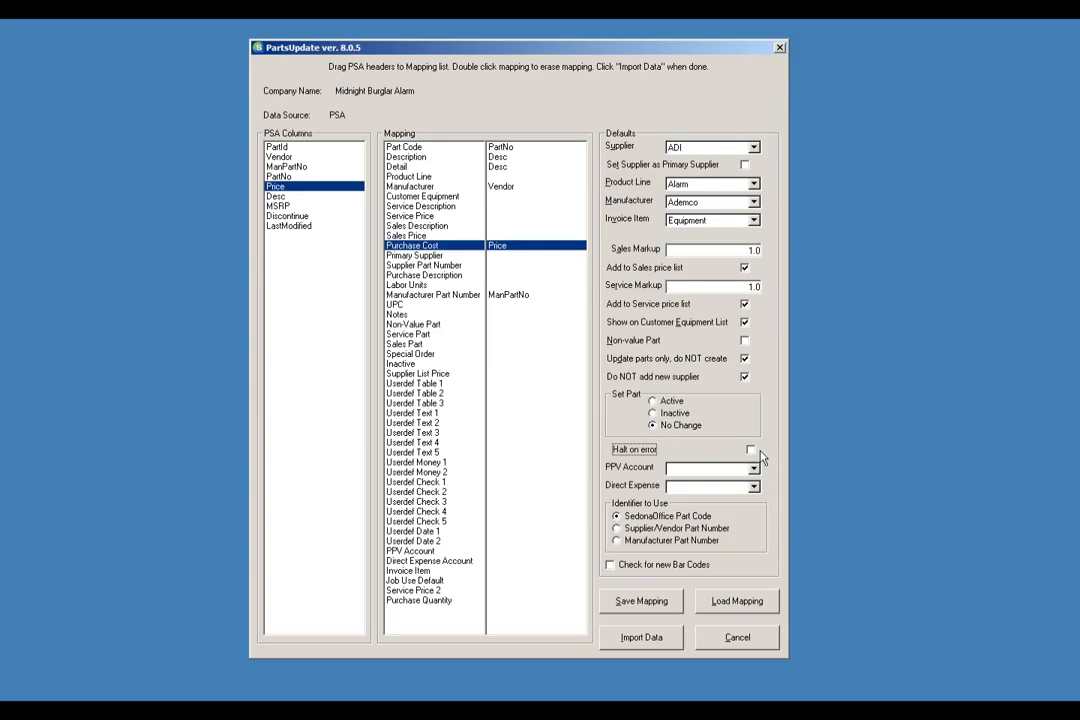
click(753, 453)
- Map the PartNo column to Supplier Part Number and set the identifier to SedonaOffice Part Code
drag(278, 176, 498, 267)
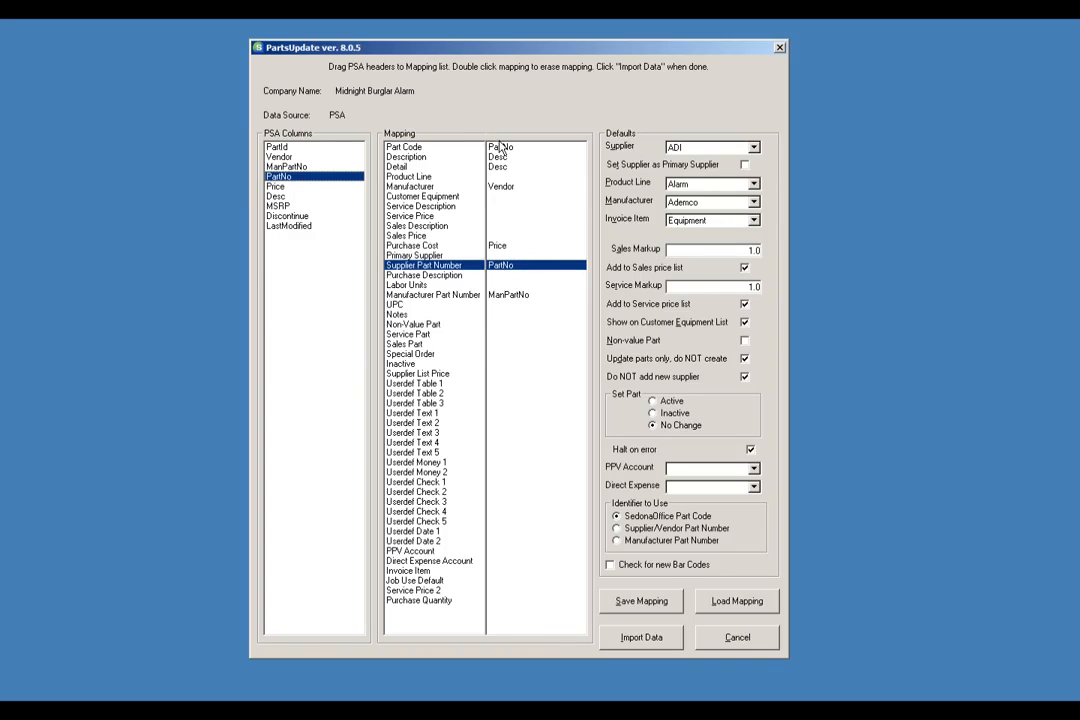
click(616, 528)
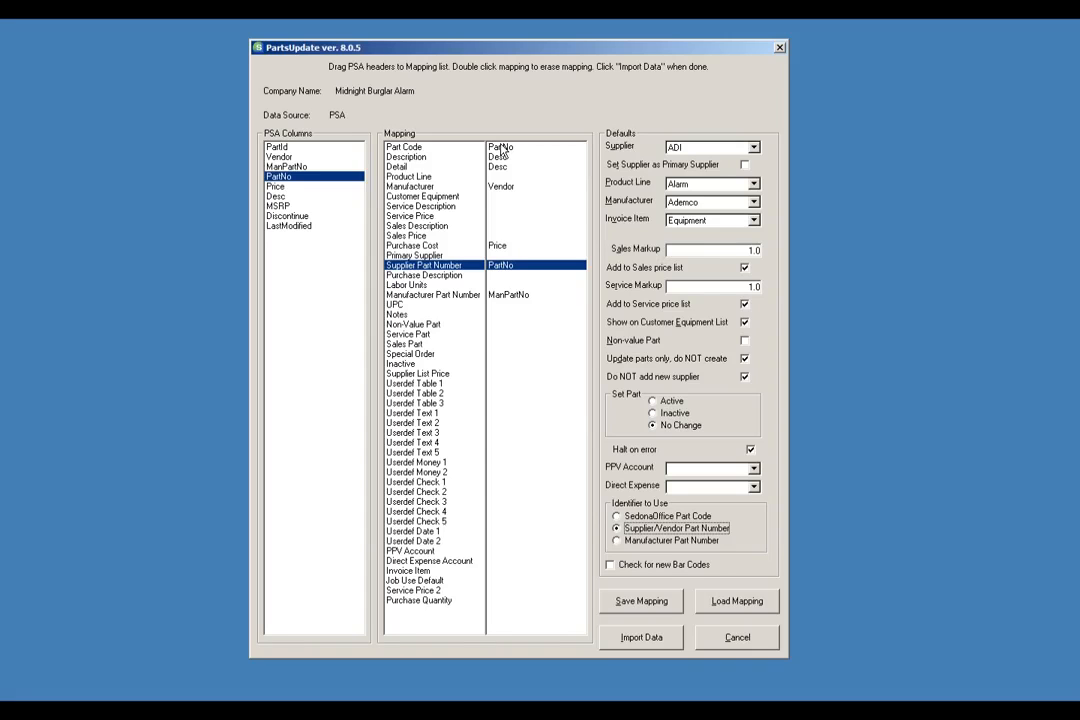
click(616, 516)
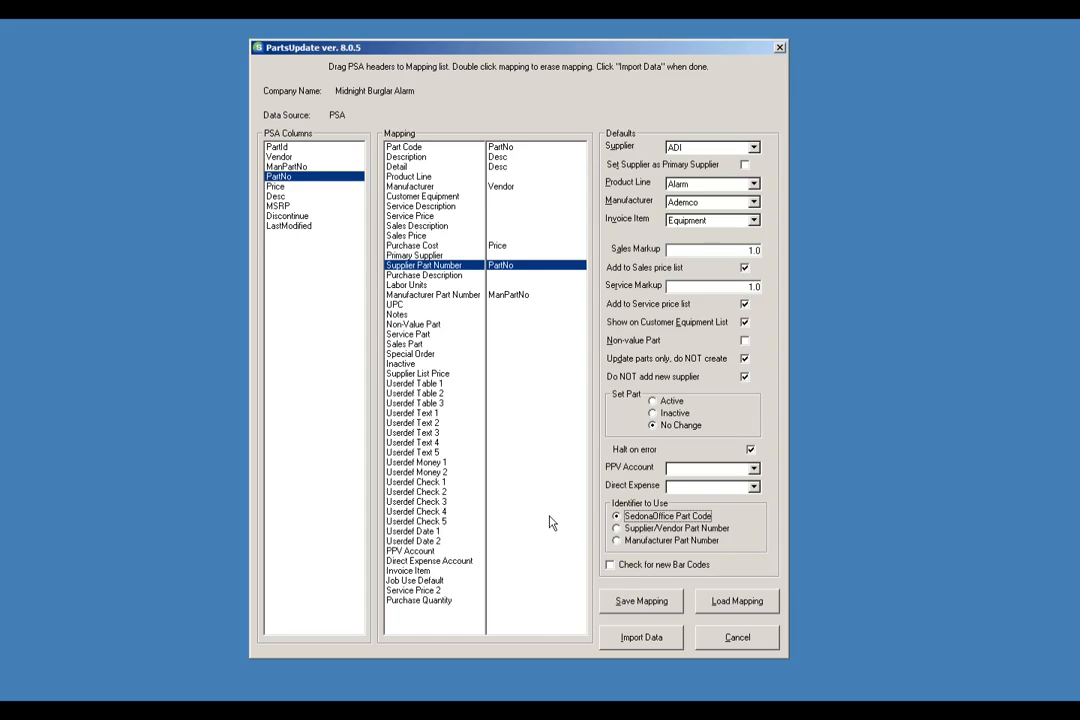
- Import the PSA parts with Check for new Bar Codes left off, and close the finished import
click(611, 567)
click(610, 566)
click(642, 645)
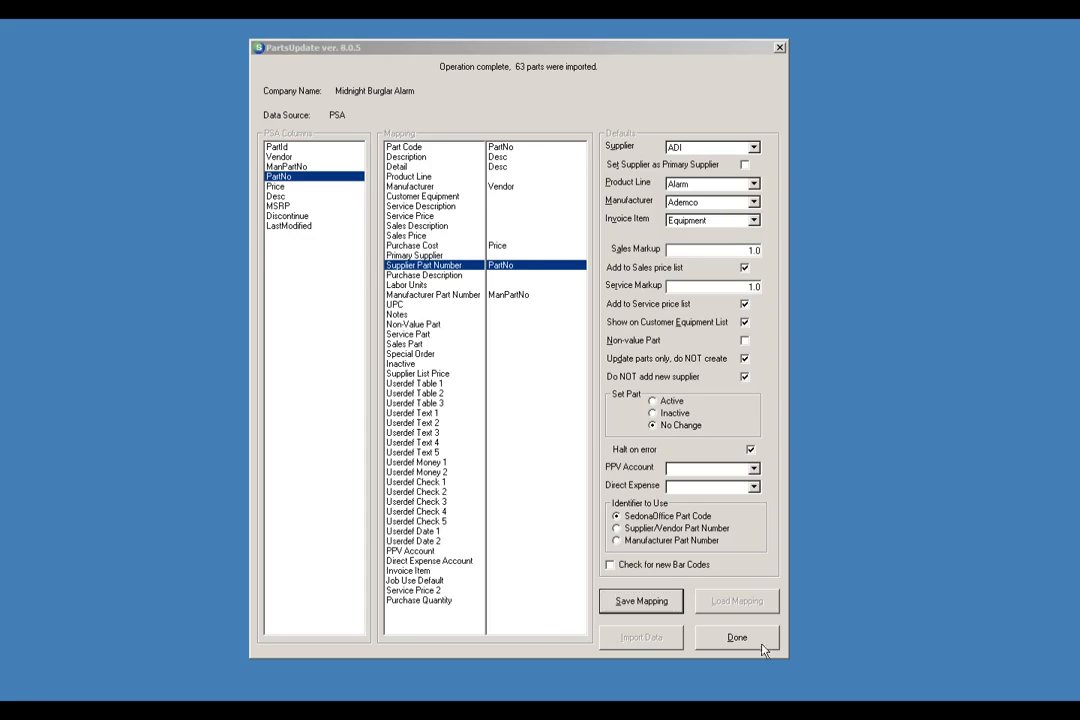
click(730, 637)
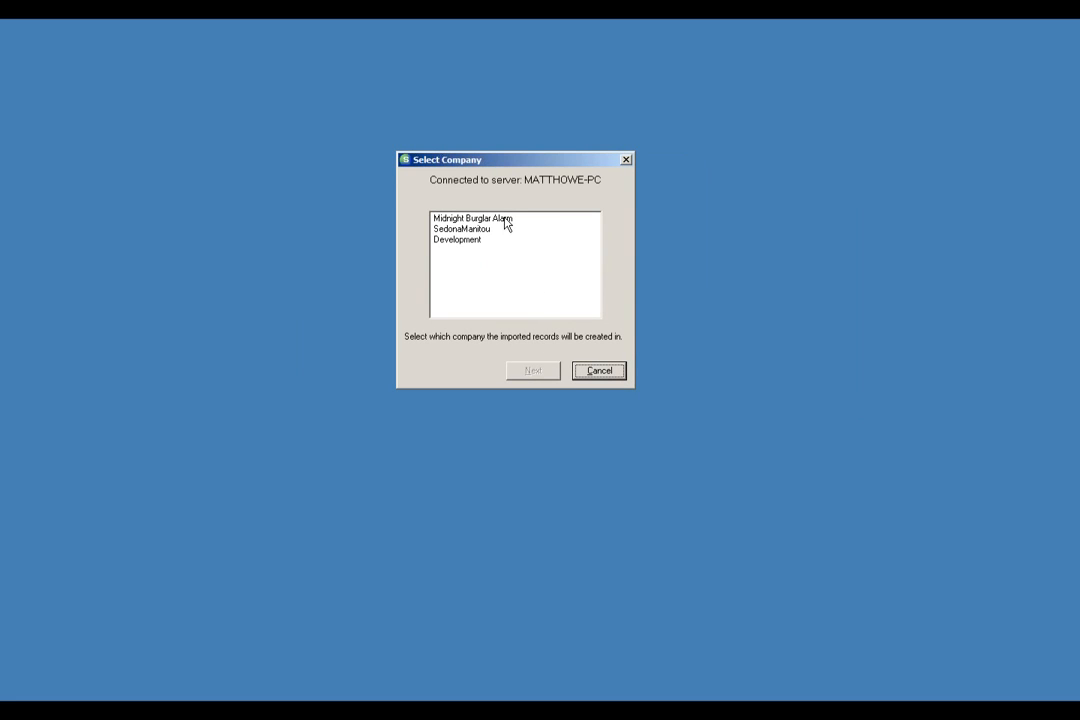
- Extract the parts of the Midnight Burglar Alarm company in CSV format
click(505, 222)
click(518, 376)
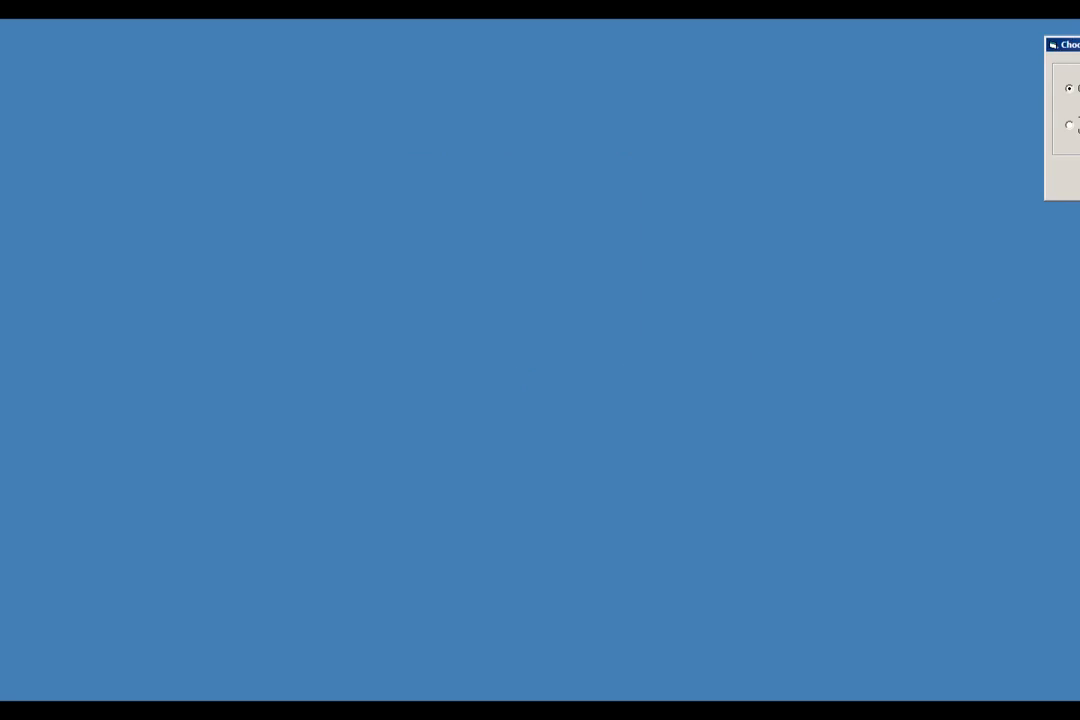
drag(450, 109, 588, 96)
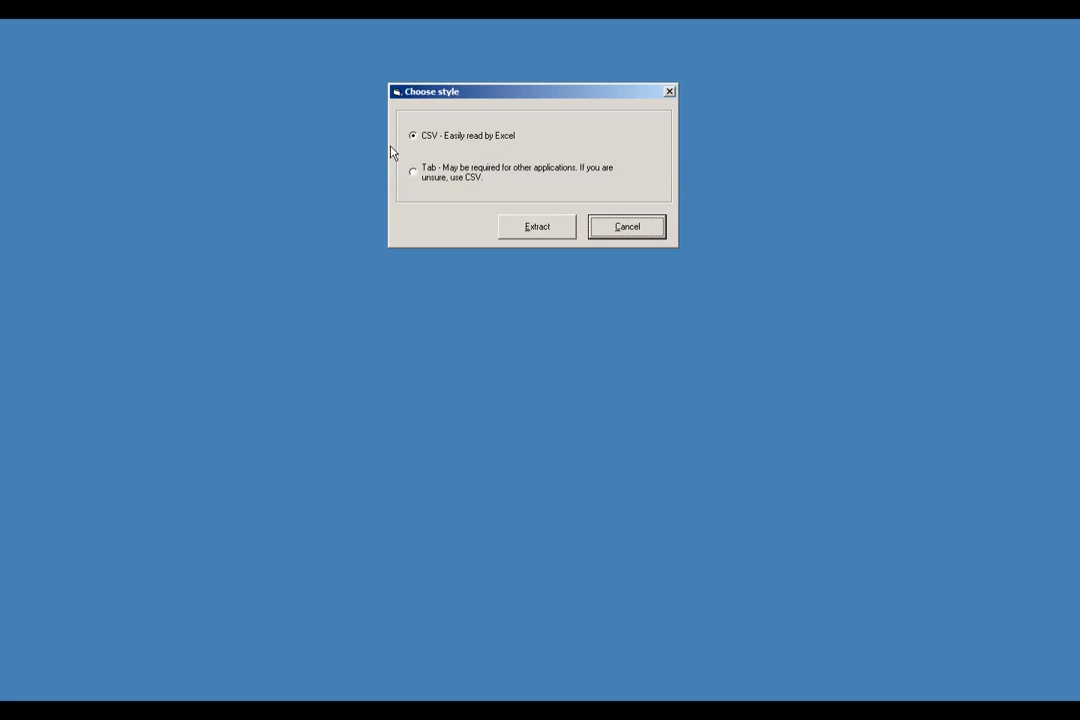
click(538, 228)
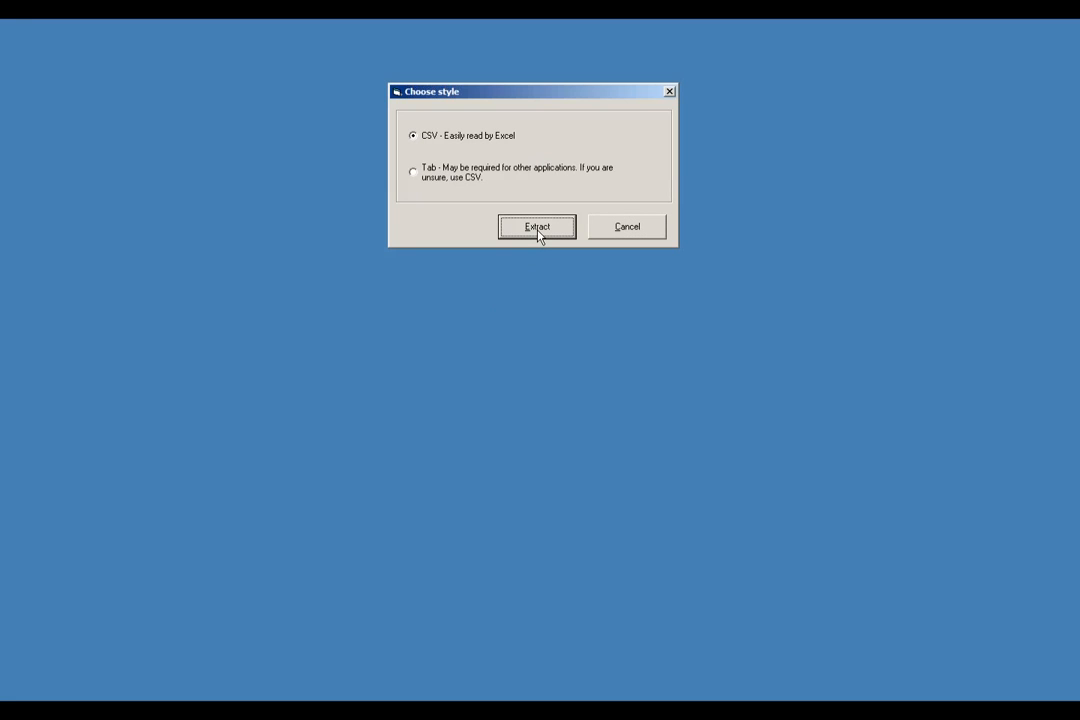
click(538, 230)
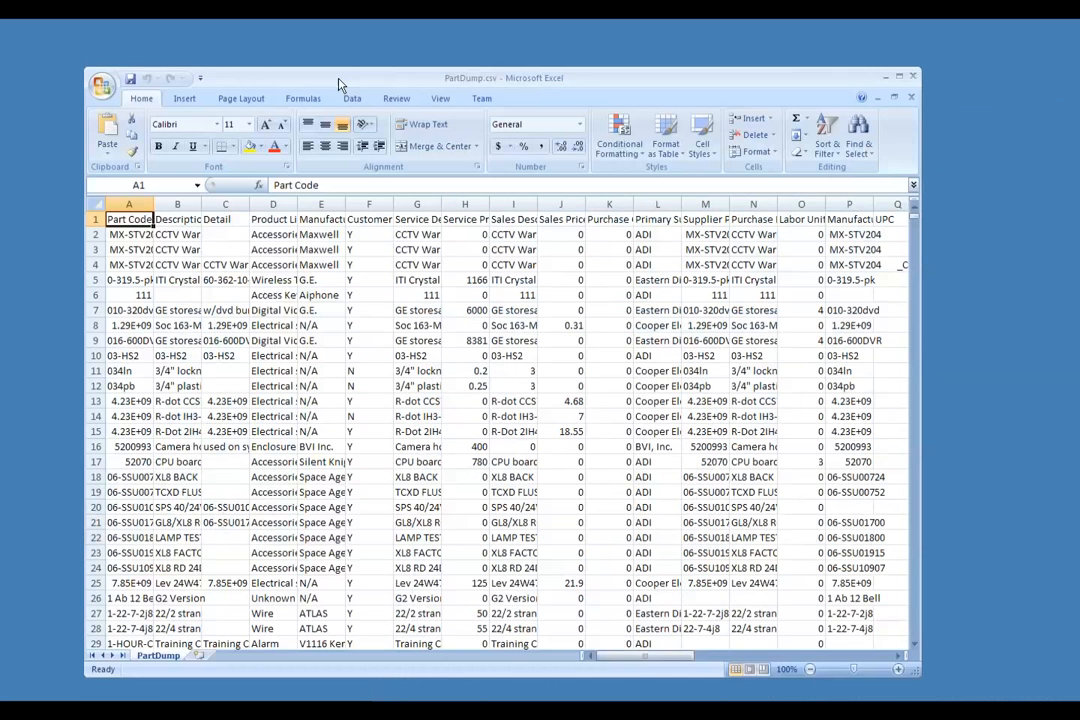
- Examine the exported fields in PartDump.csv, widening the Userdef Date 1 and Product Line columns, and close the workbook without saving
double_click(338, 80)
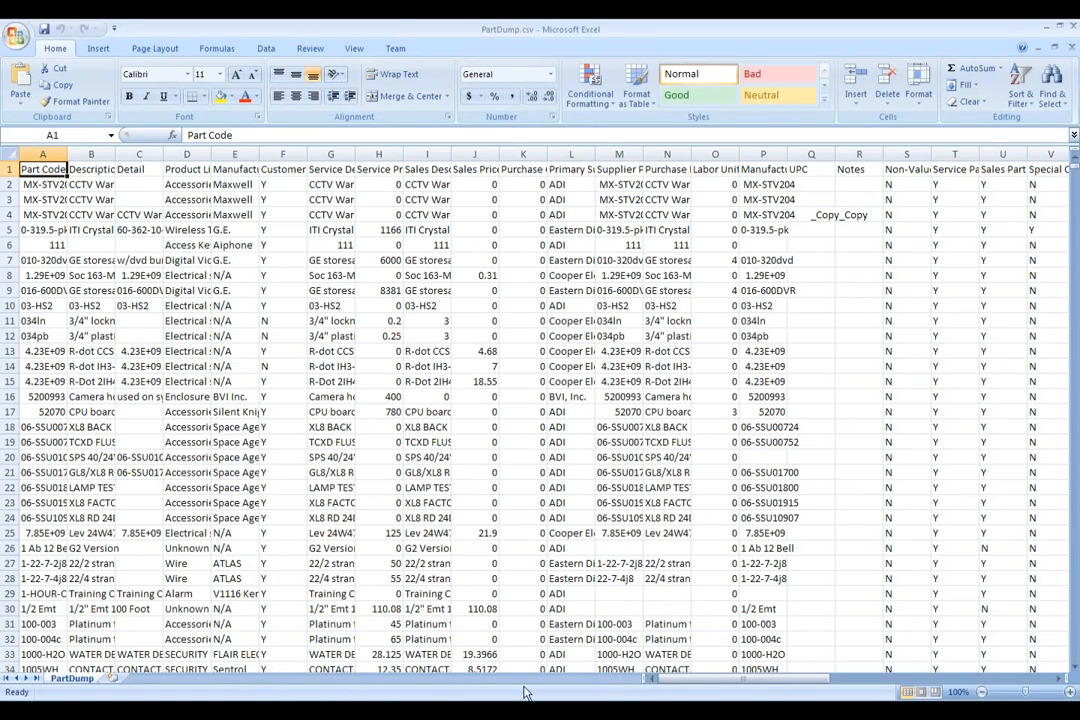
drag(772, 679, 956, 693)
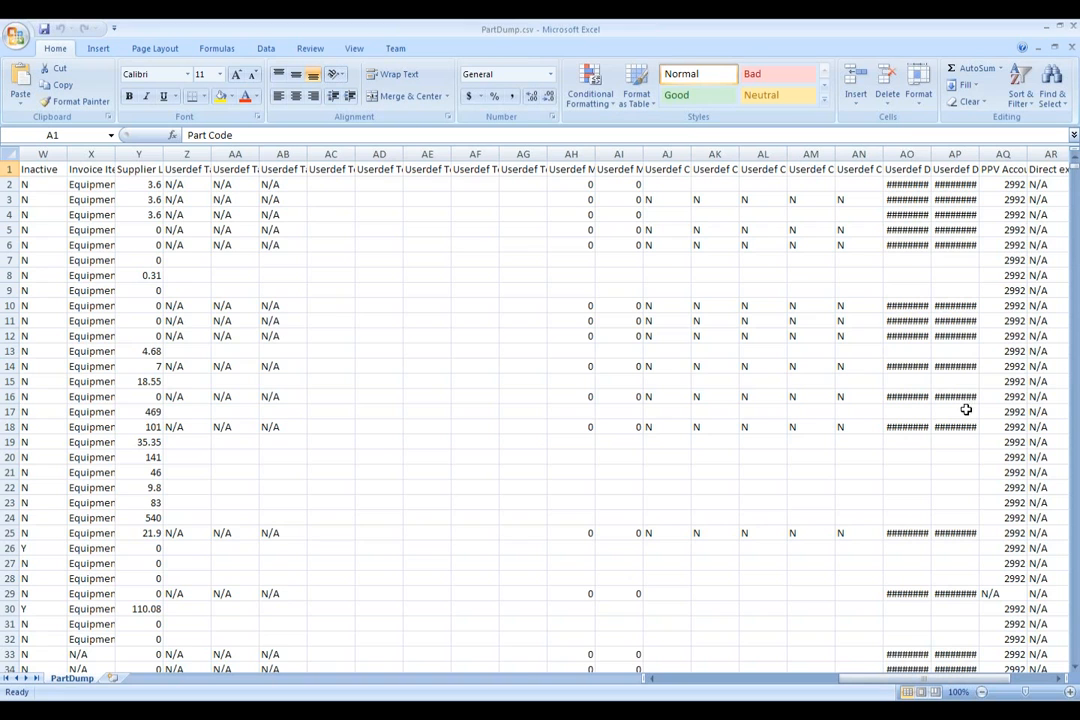
double_click(930, 155)
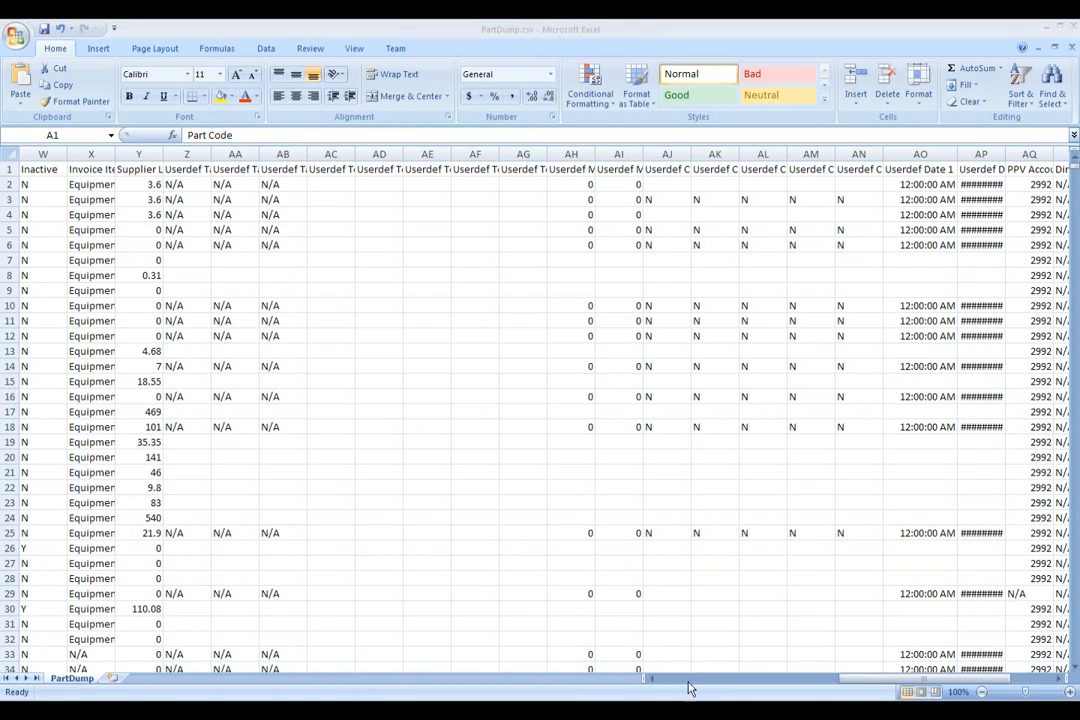
click(889, 678)
drag(866, 682, 672, 685)
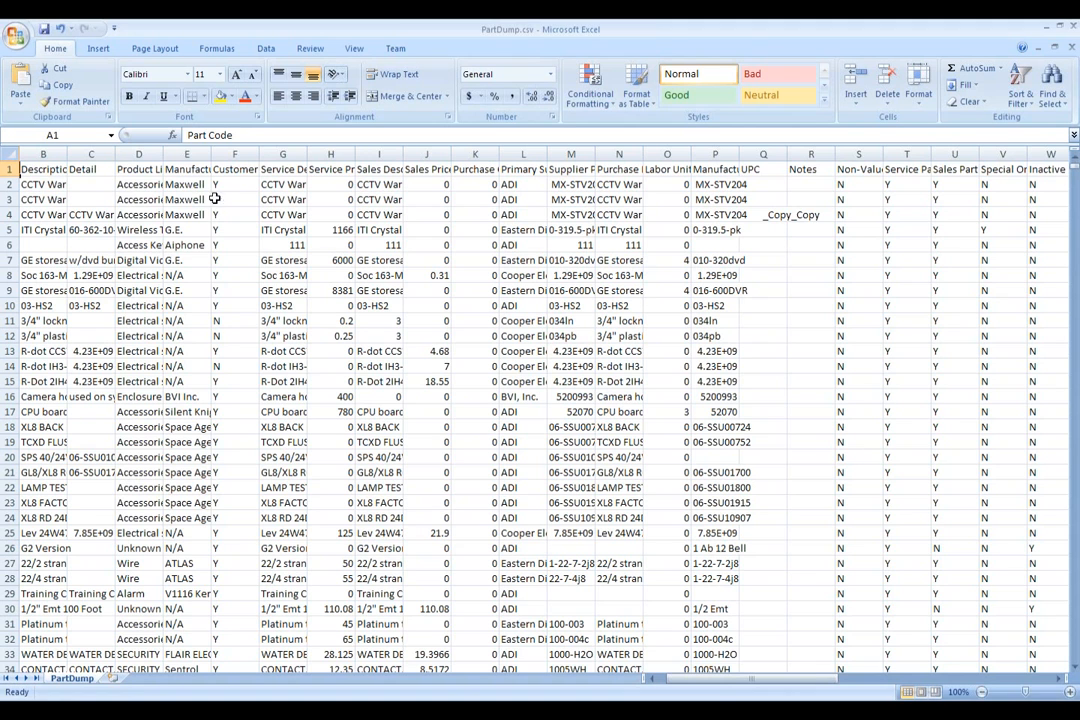
drag(163, 154, 228, 150)
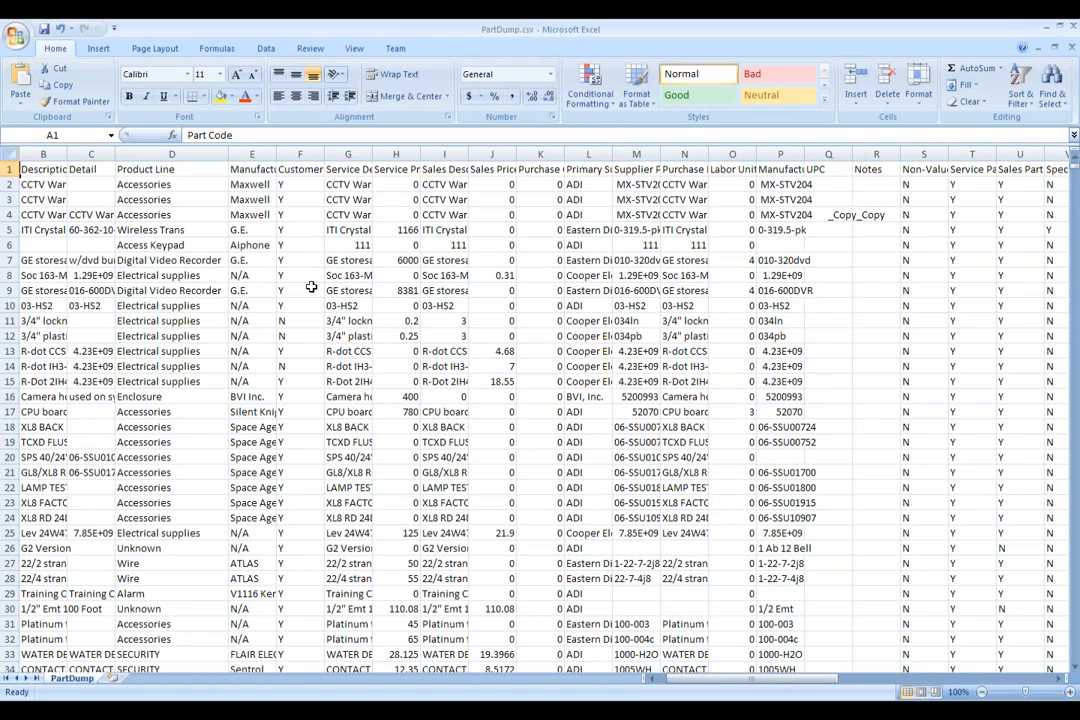
click(1070, 29)
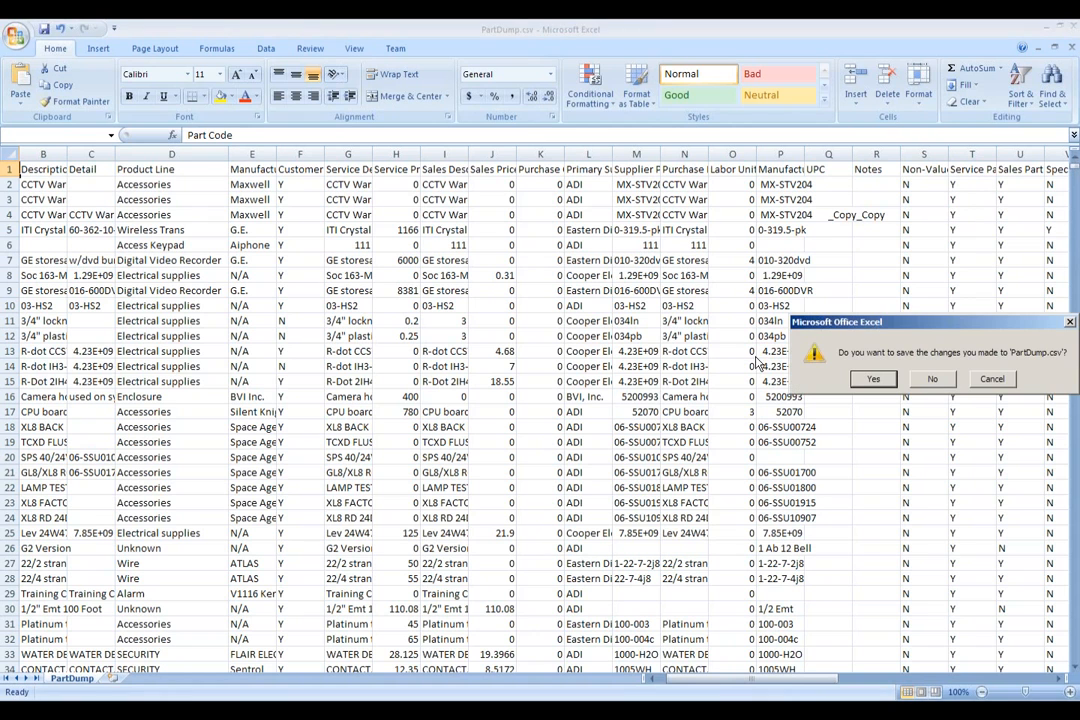
click(930, 382)
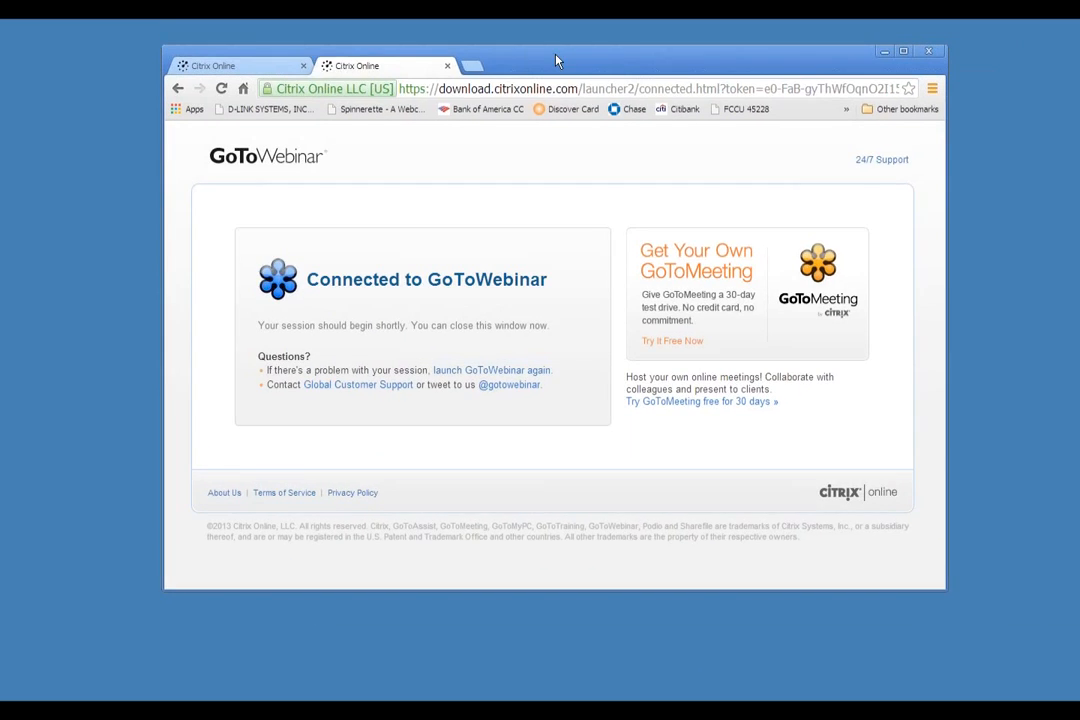
- Switch to the web browser and open the Downloads page under Resources on sedonaoffice.com in a new tab
click(470, 74)
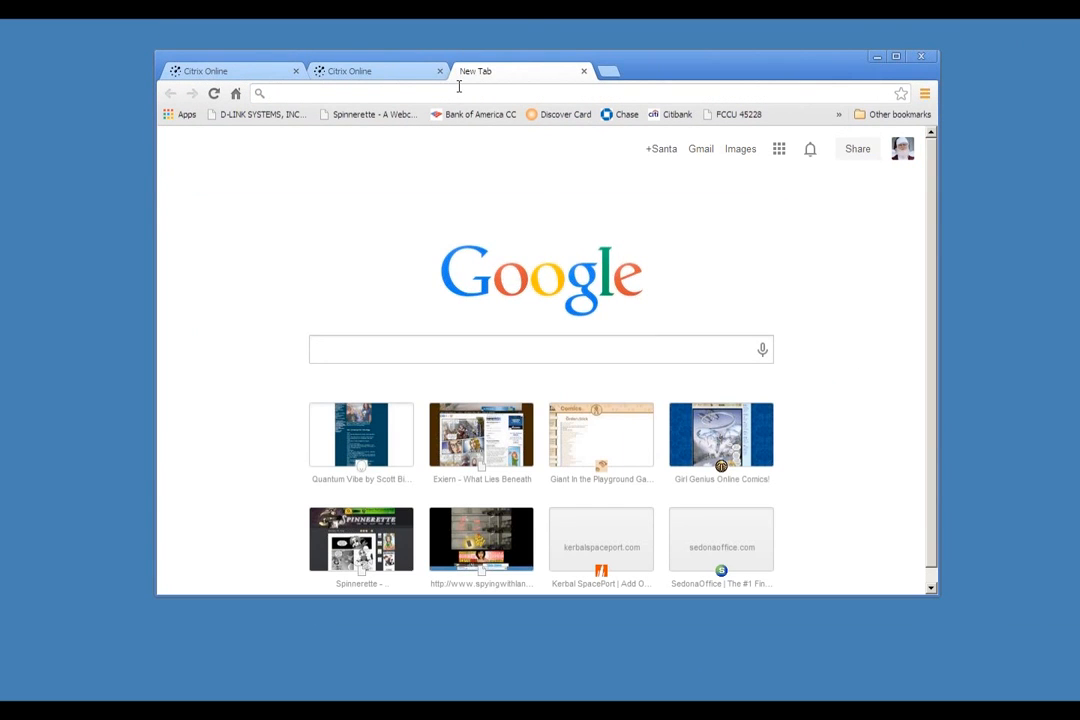
text(sedonaoffi)
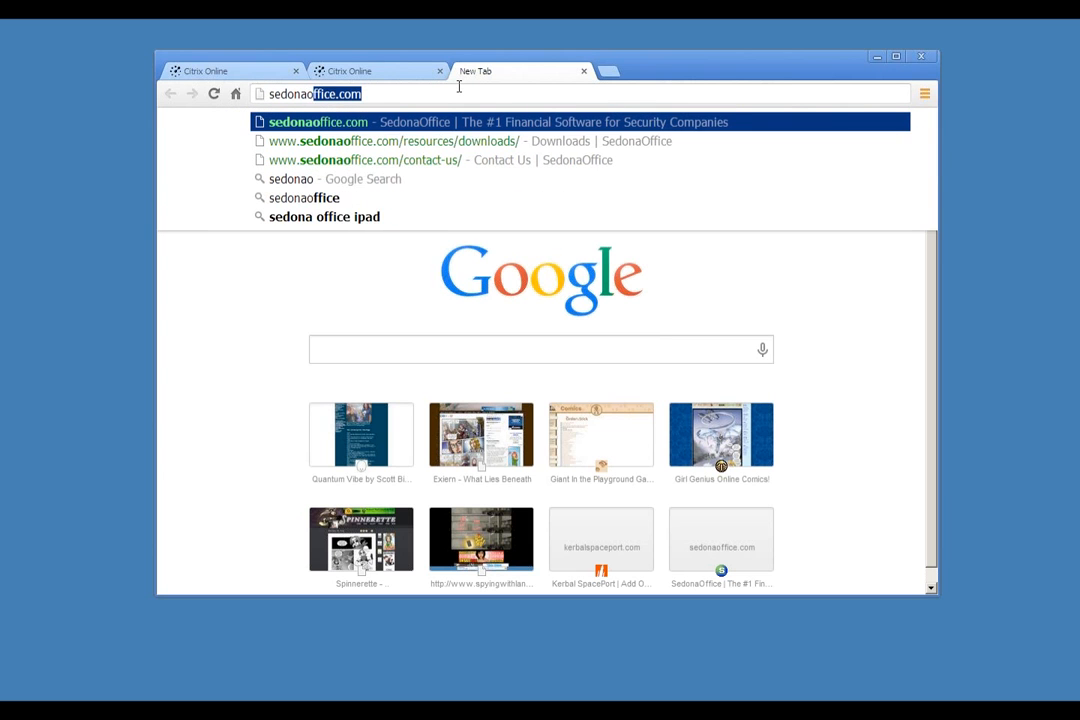
text(ce.com)
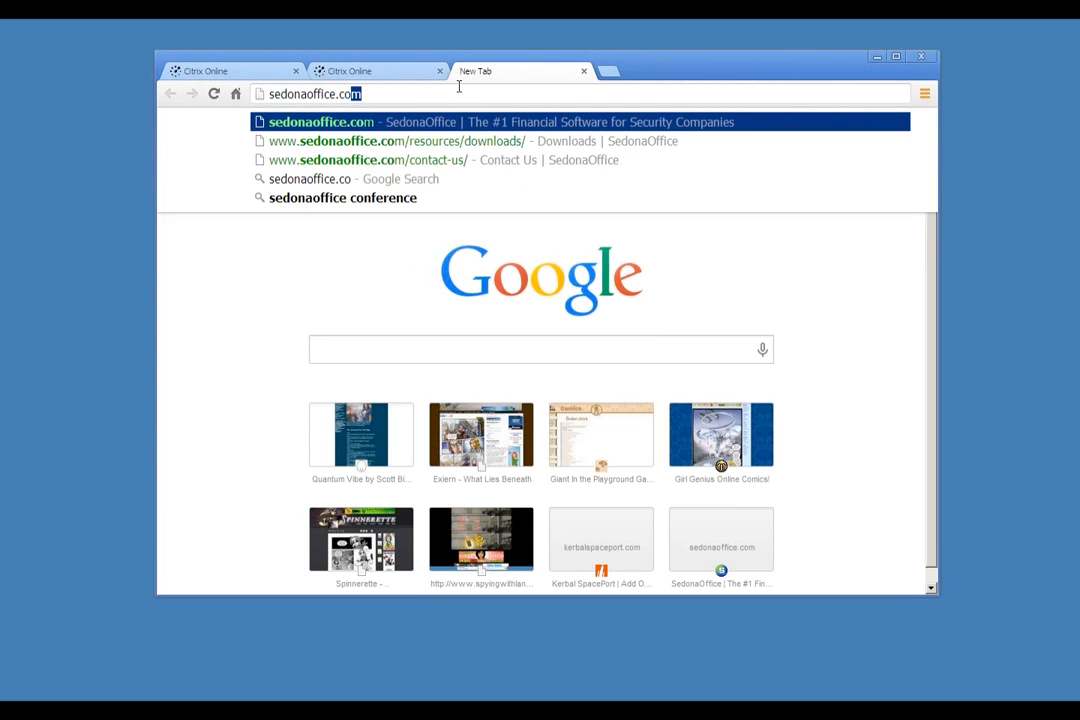
key(Return)
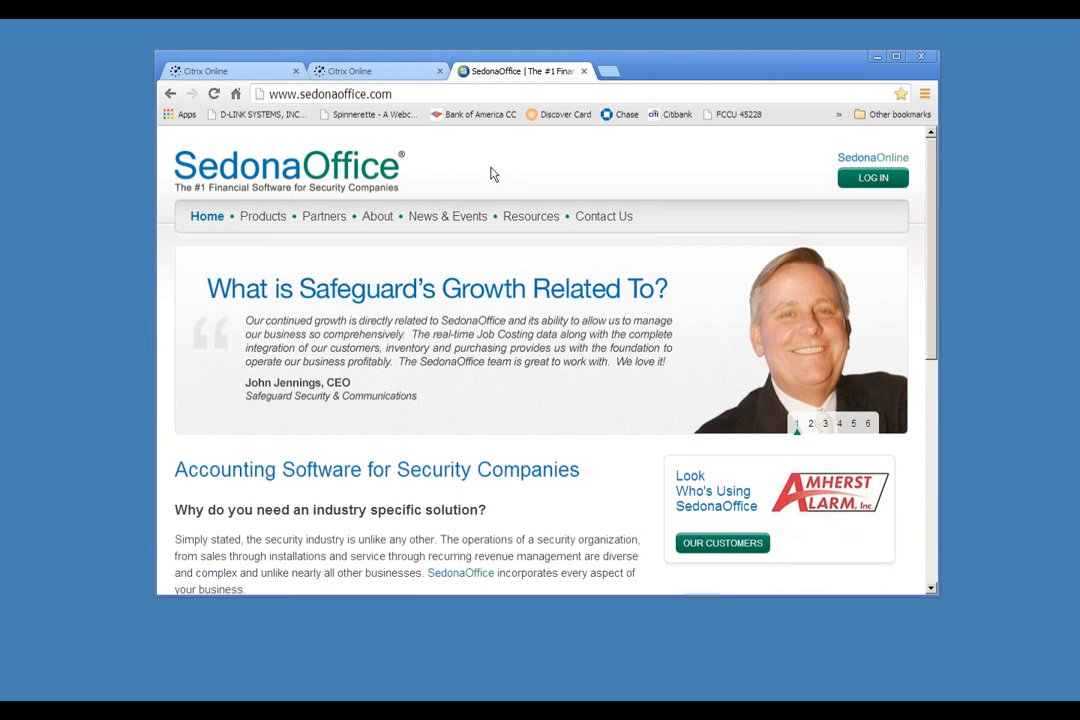
mouse_move(531, 216)
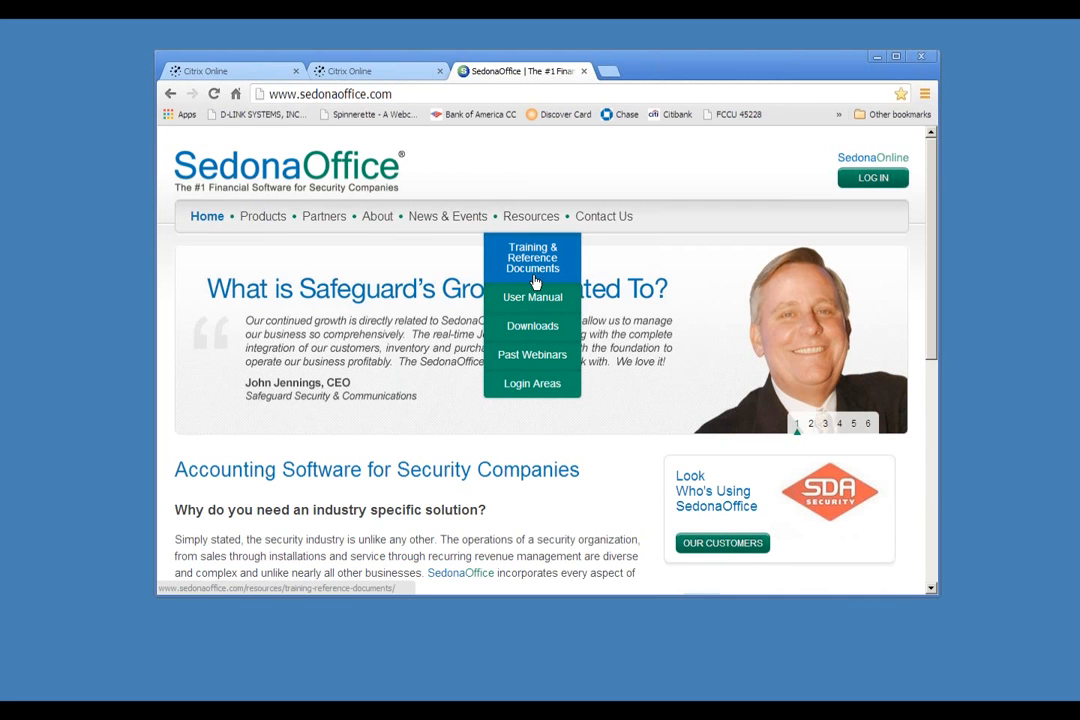
click(534, 328)
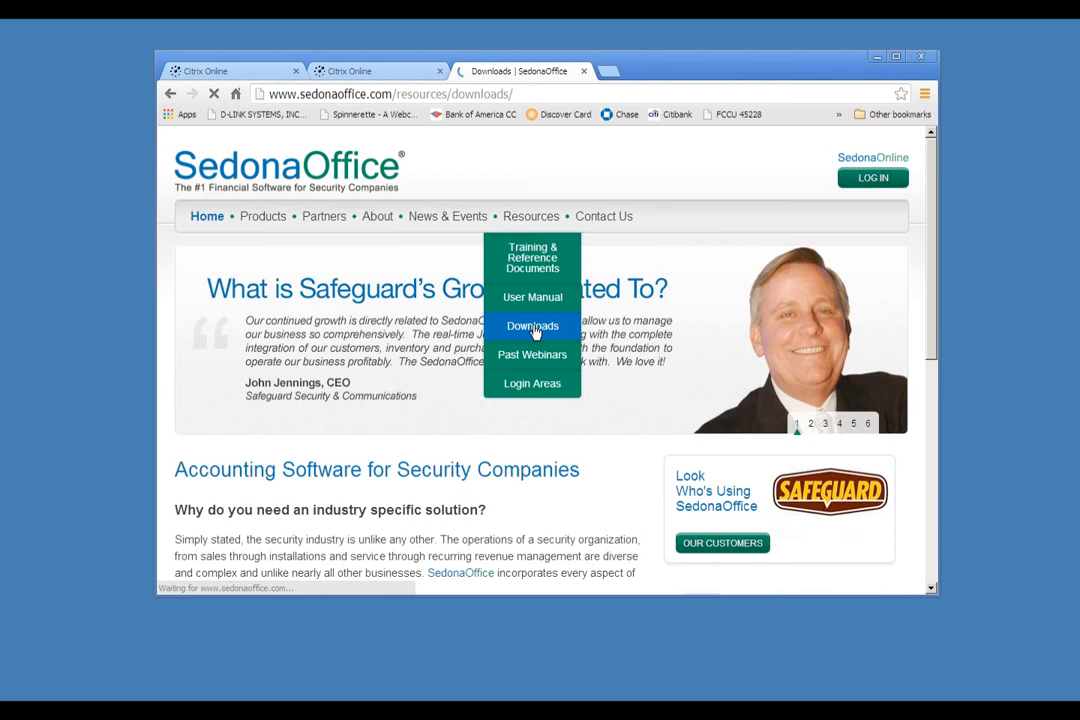
- Look through the downloads list for the SedonaOffice Parts Updater Utility v. 8.0.0.5 and the older Parts Update Utility versions
scroll(534, 332, down, 5)
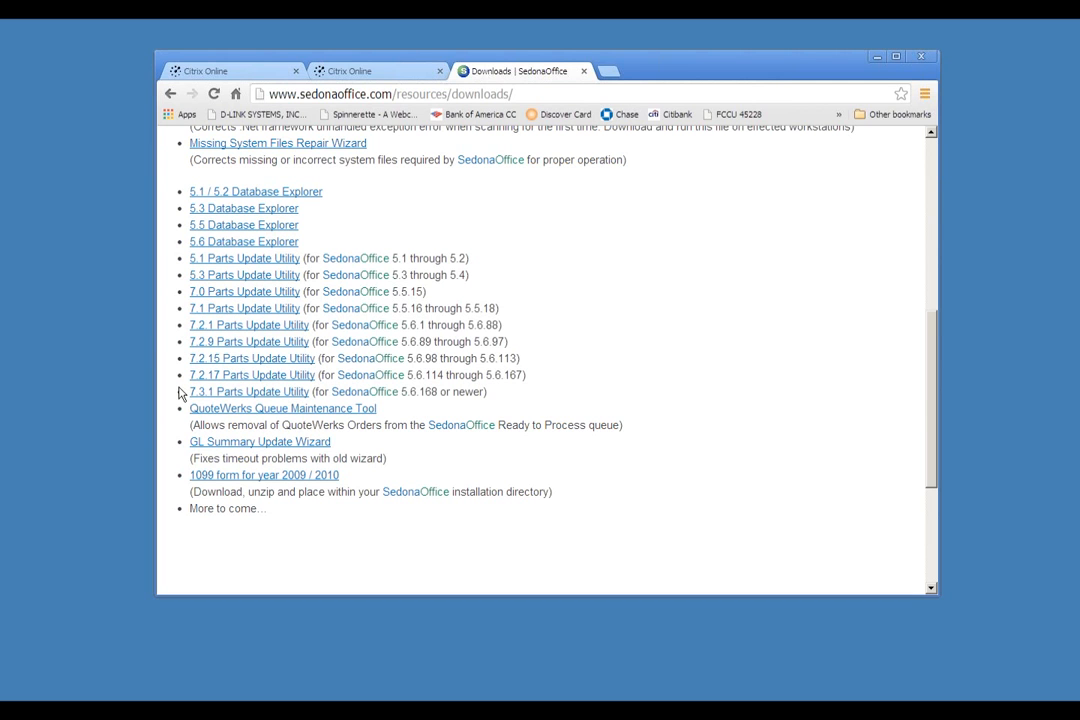
scroll(248, 306, up, 3)
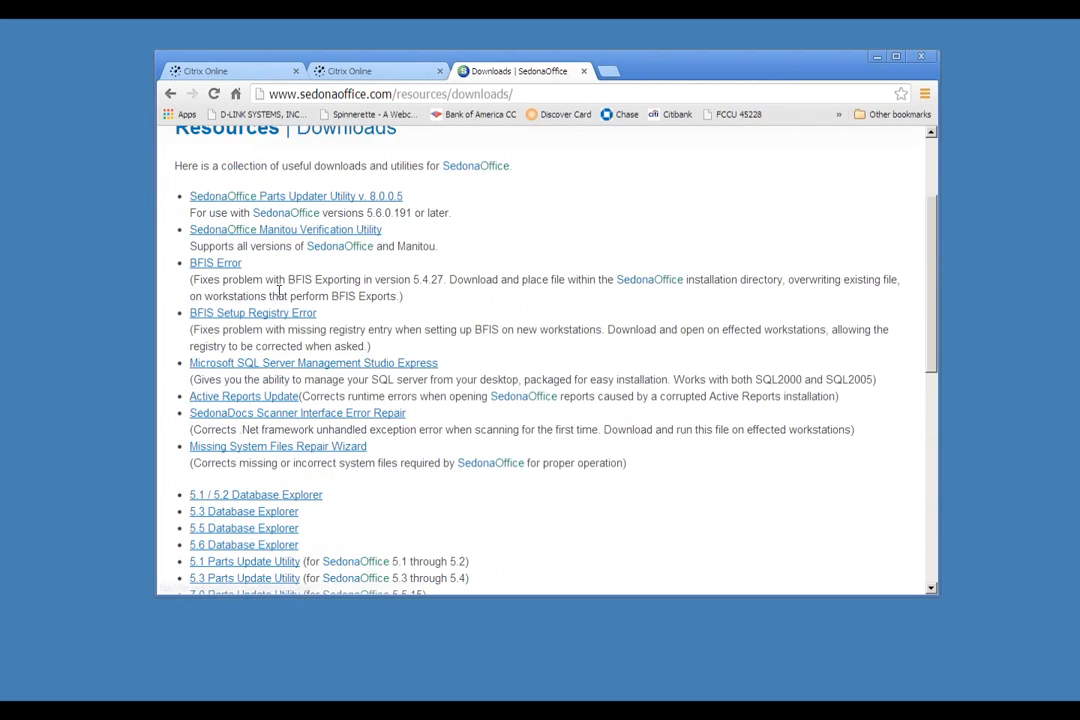
scroll(279, 290, up, 1)
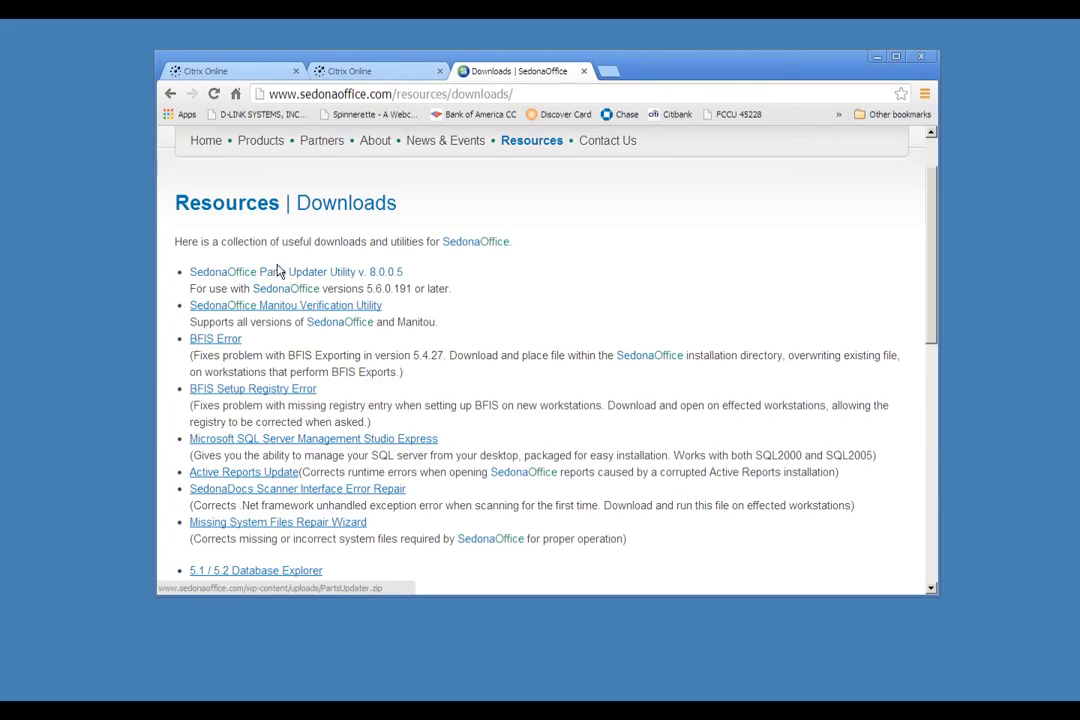
click(270, 272)
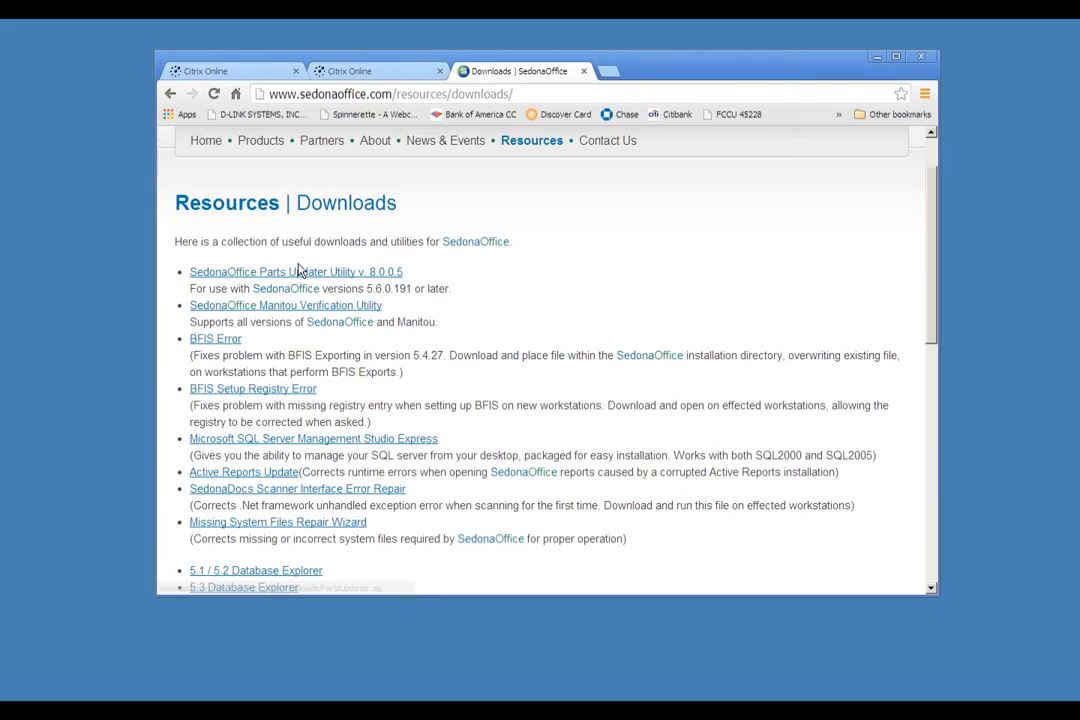
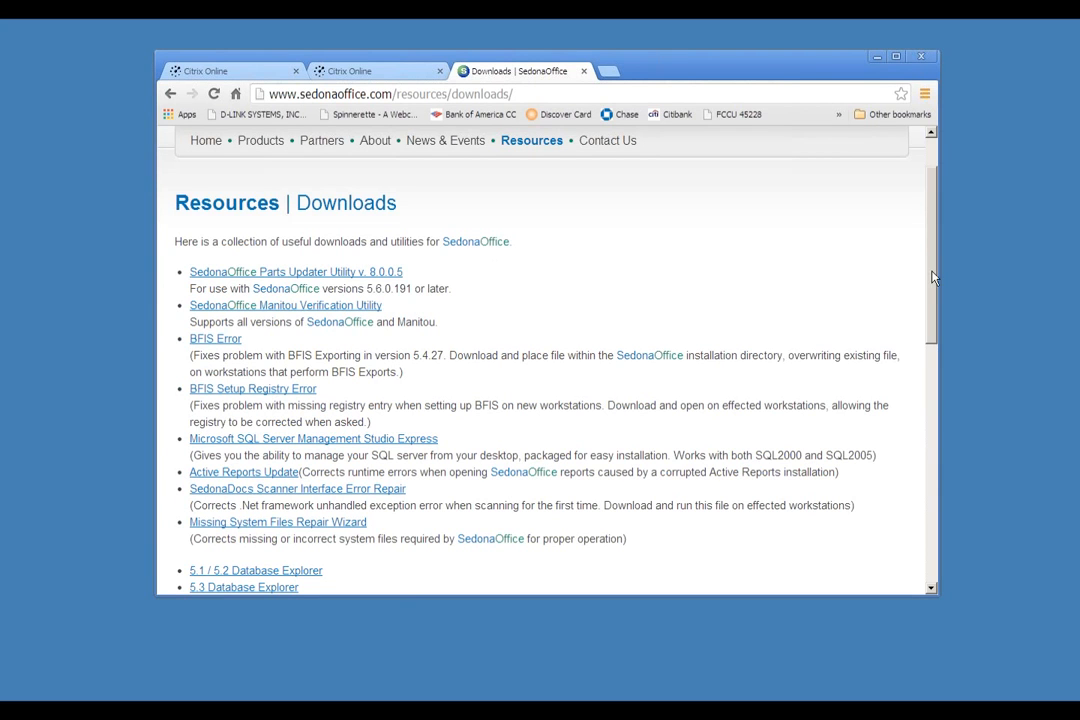
drag(932, 277, 928, 387)
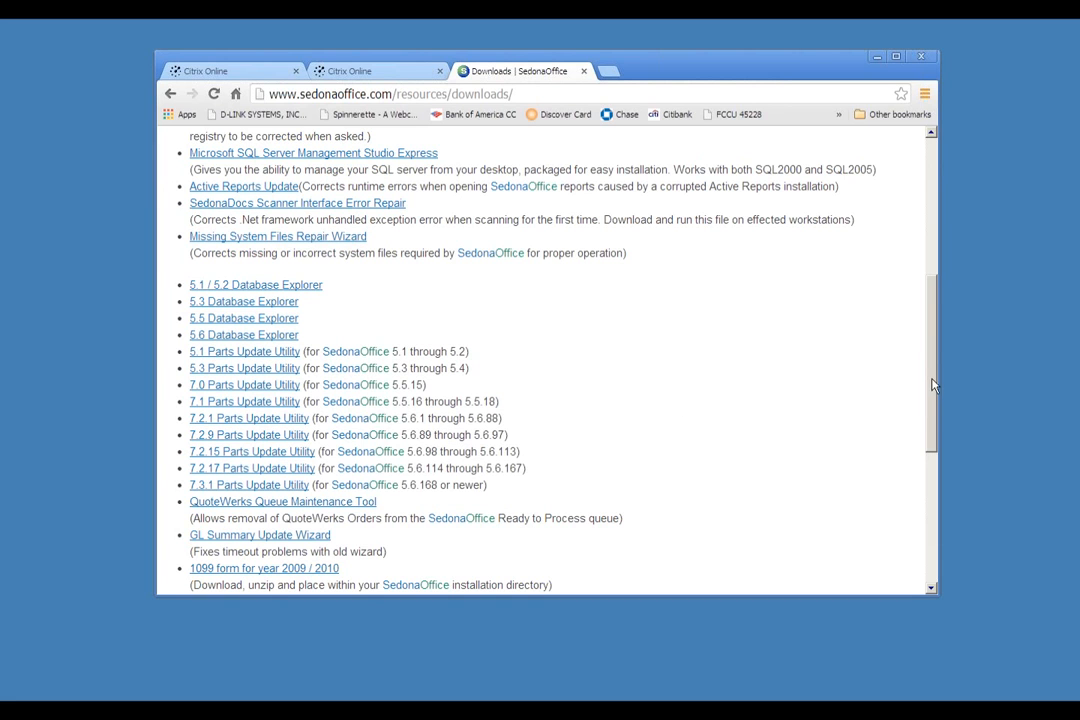
drag(928, 397, 926, 243)
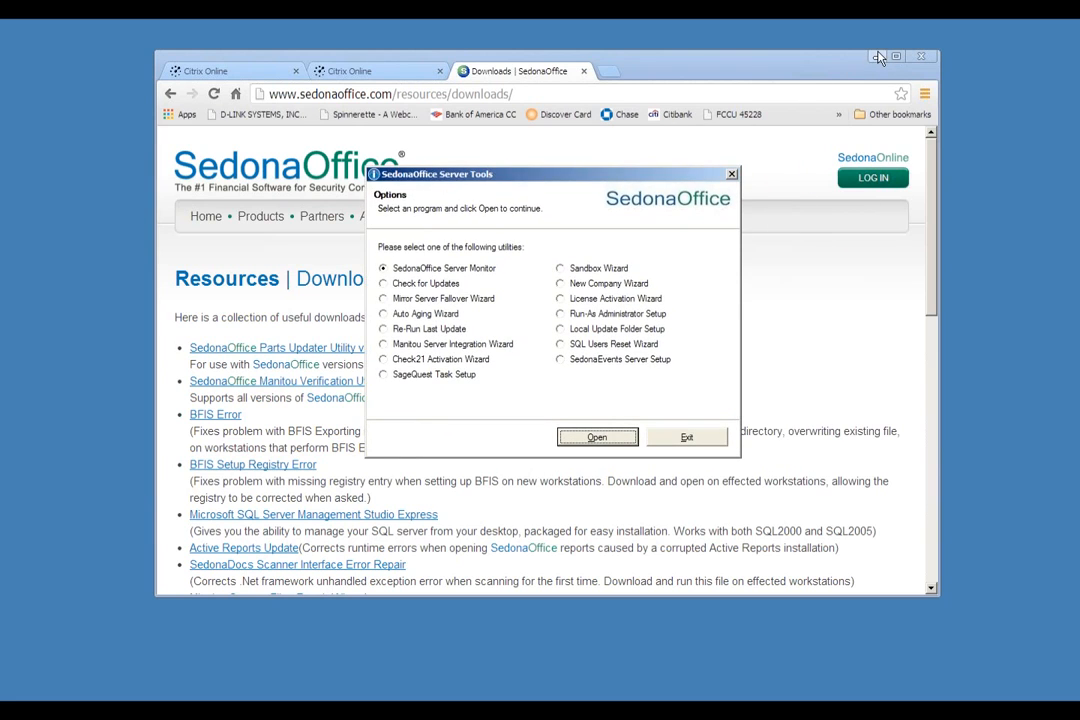
- Switch to SedonaOffice Server Tools, open the Sandbox Wizard and choose Development as the source company
click(876, 57)
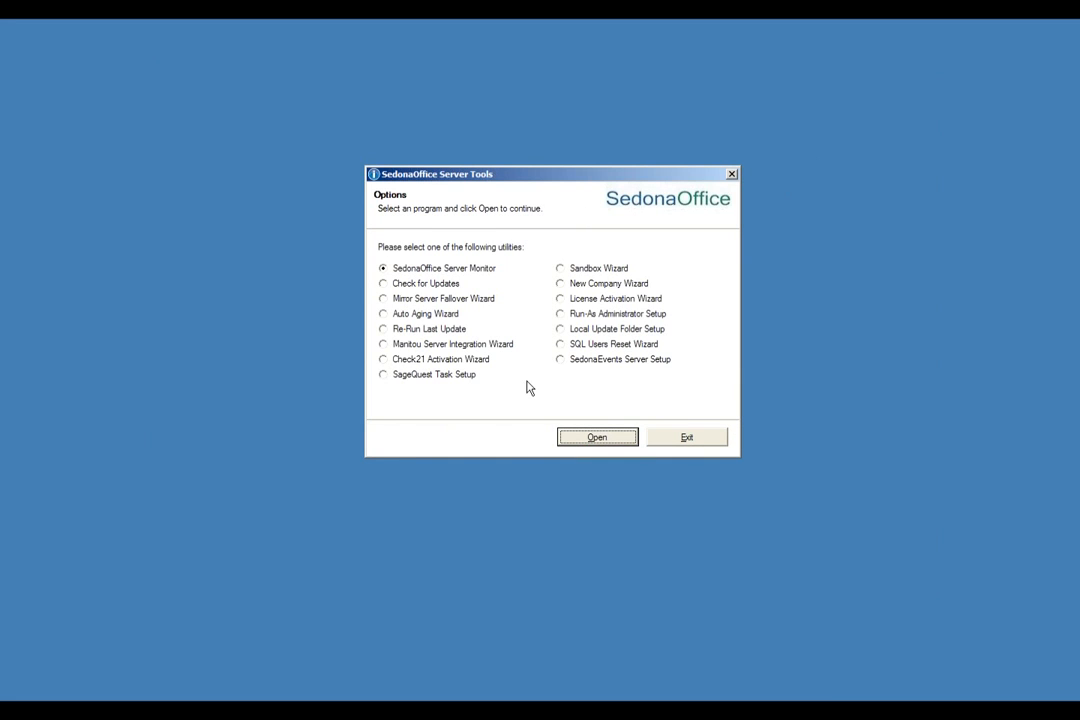
click(559, 268)
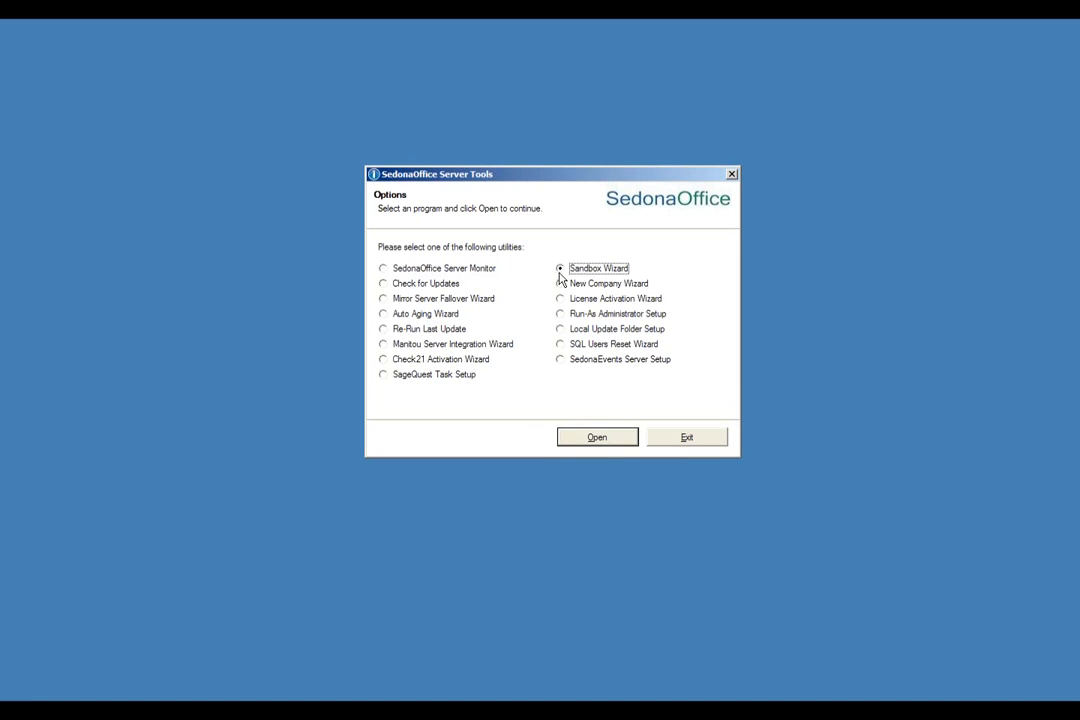
click(588, 438)
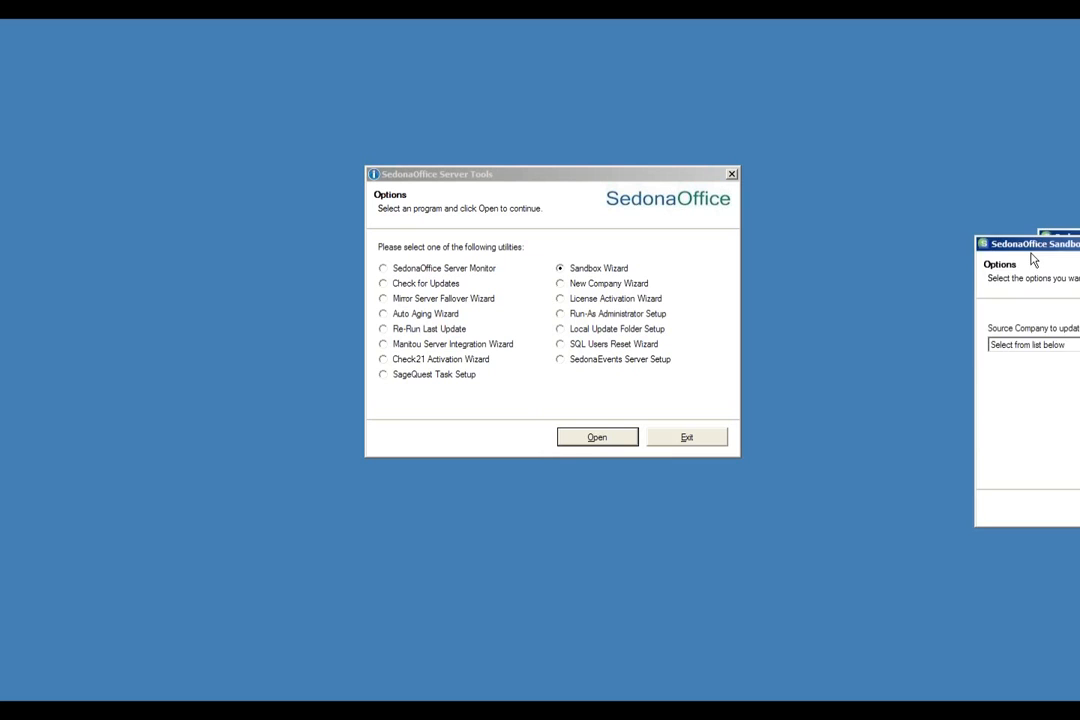
drag(1032, 258, 483, 210)
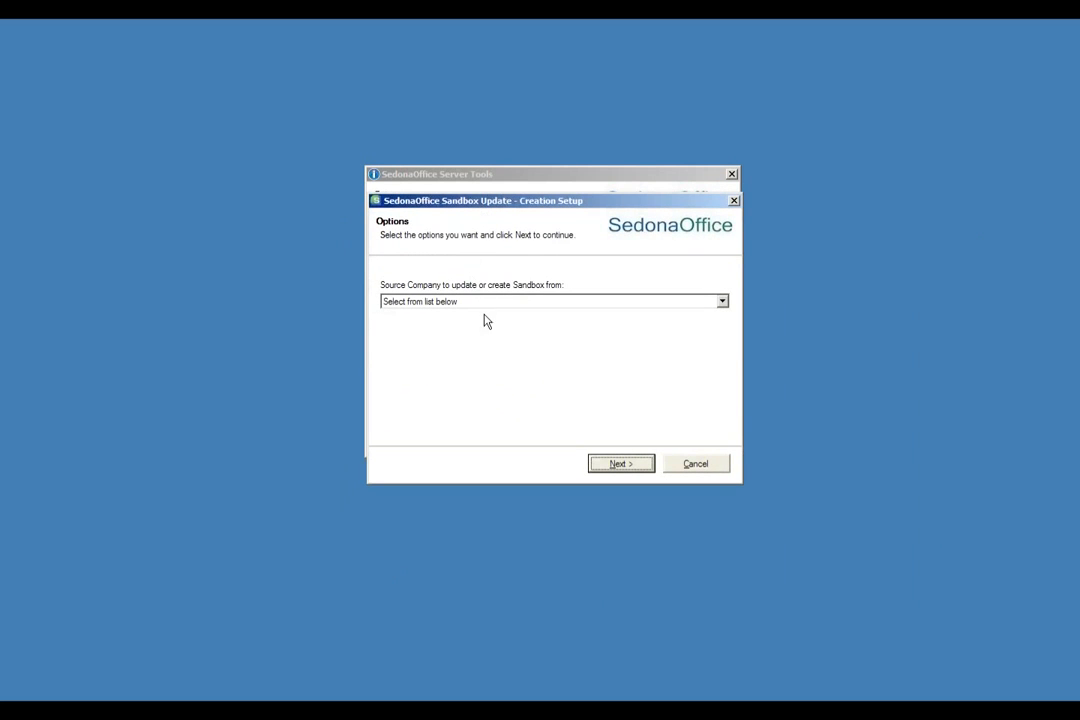
click(722, 302)
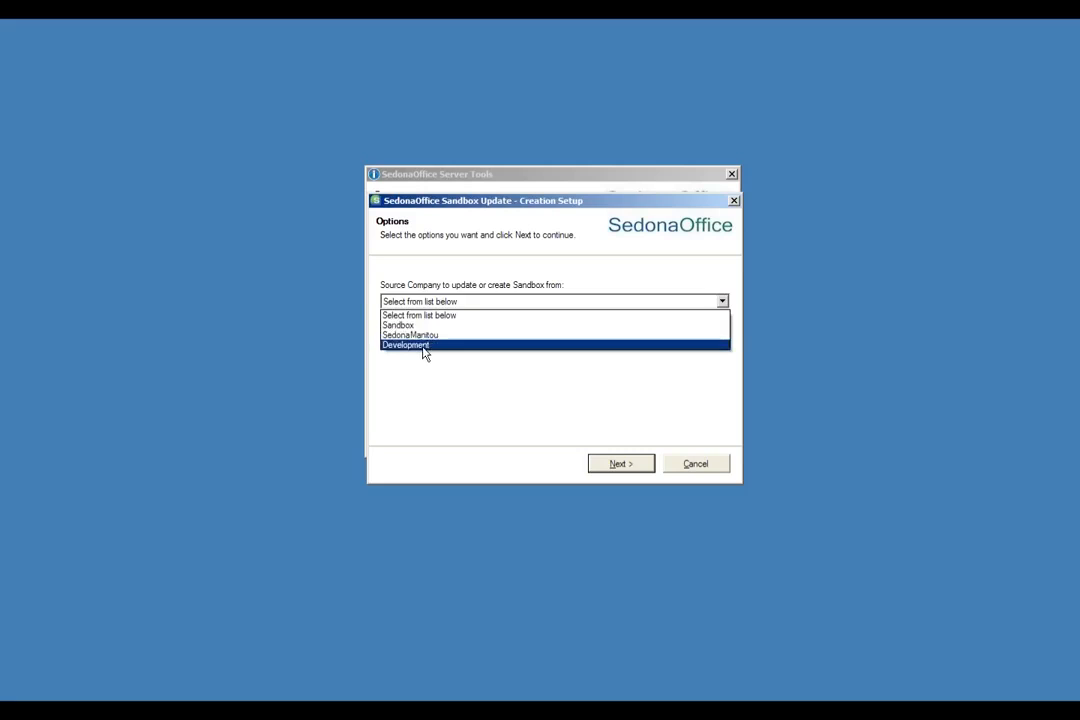
click(422, 347)
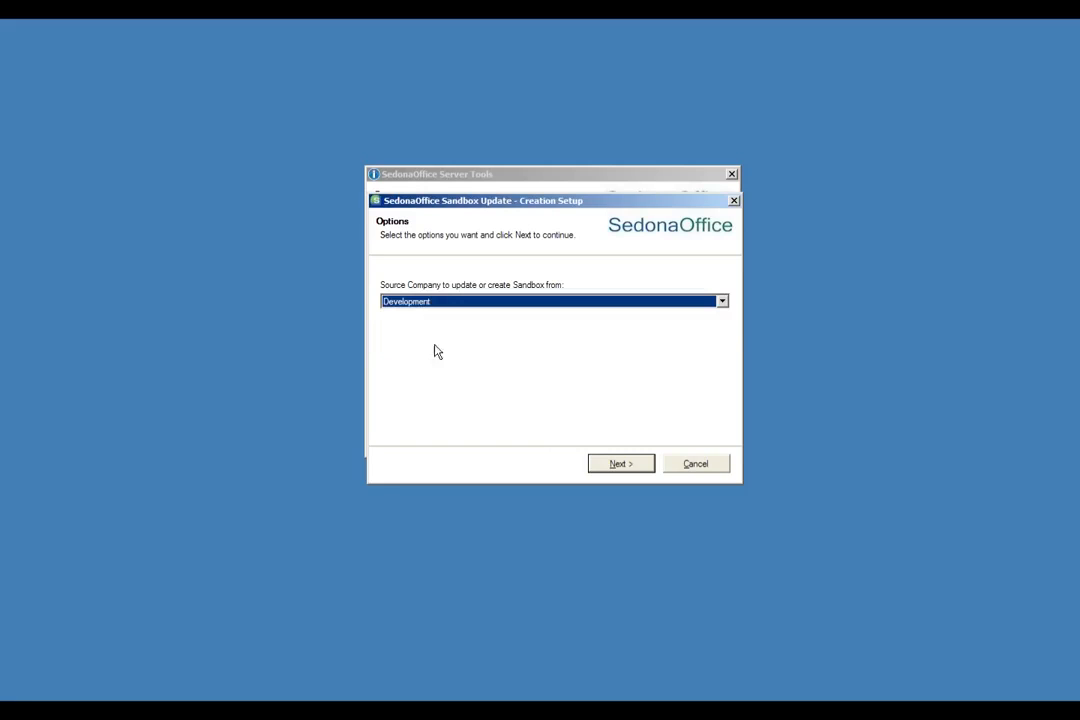
click(622, 466)
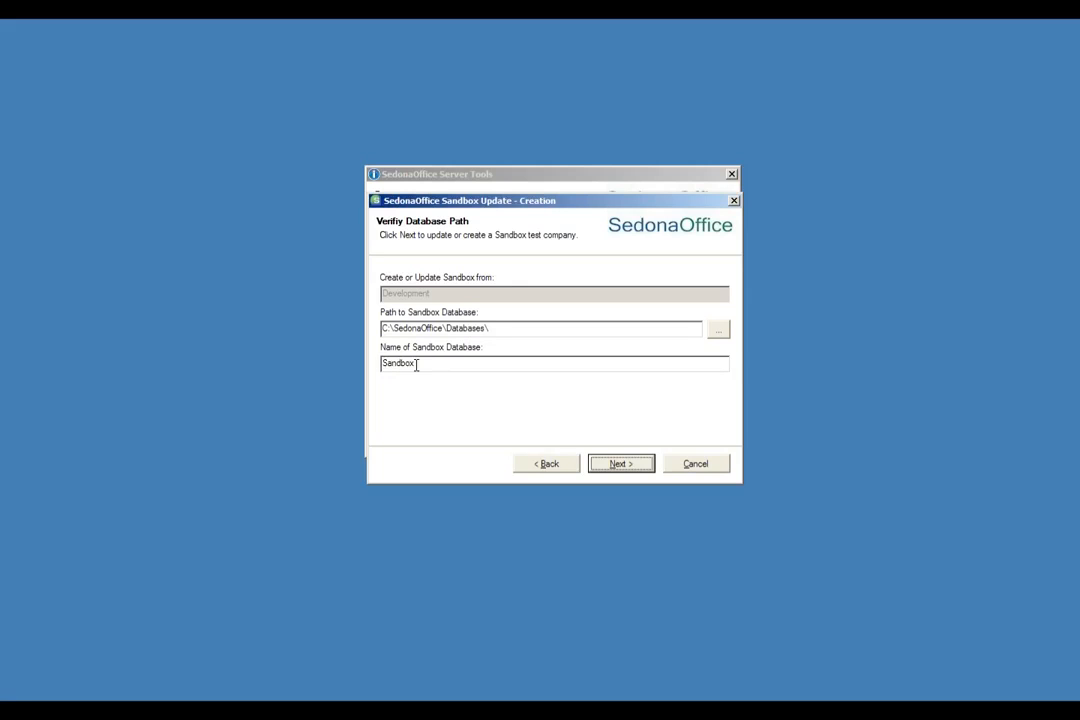
- Try naming the sandbox database vmf, abort the sandbox setup and exit SedonaOffice Server Tools
drag(420, 365, 344, 360)
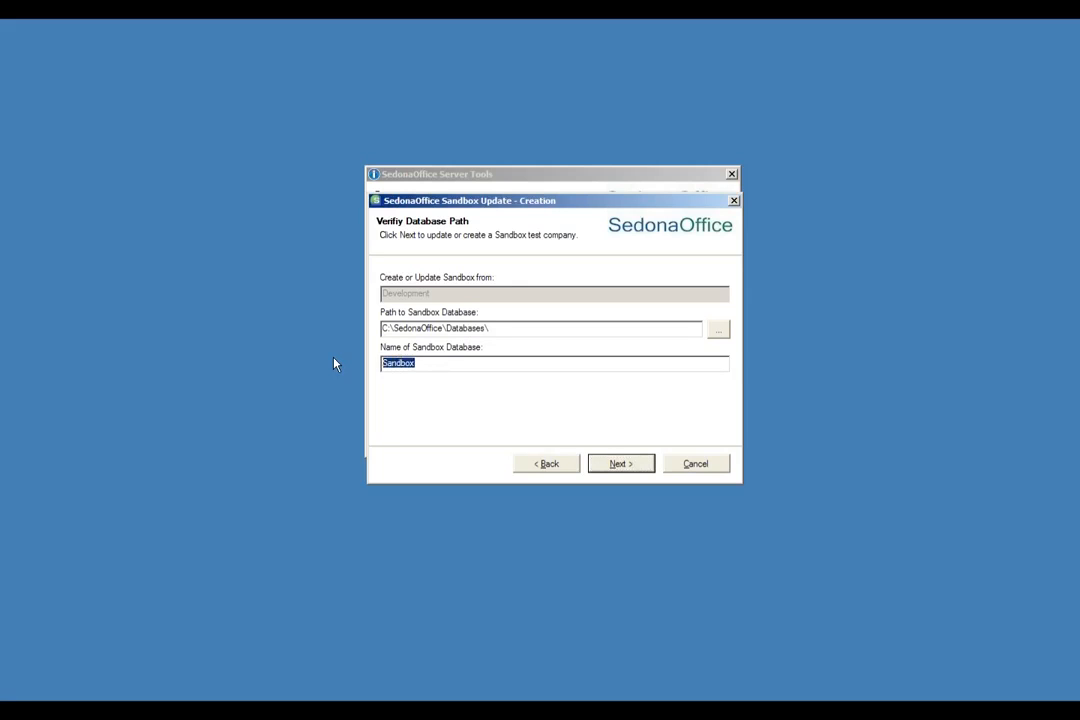
text(vmf)
click(668, 464)
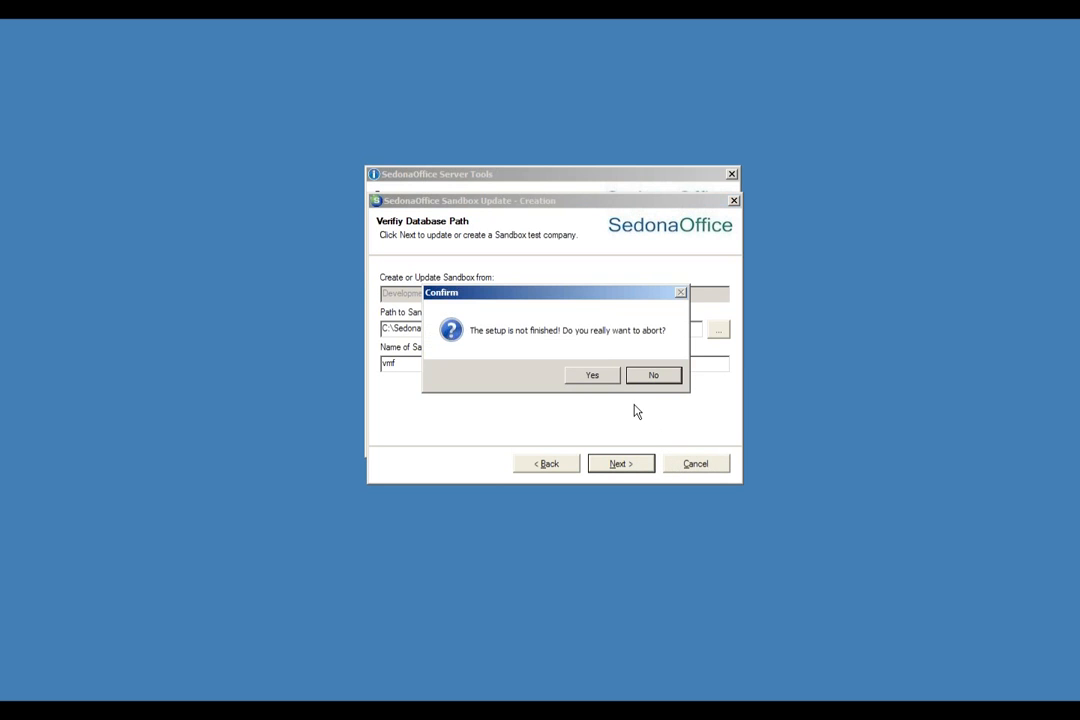
click(596, 377)
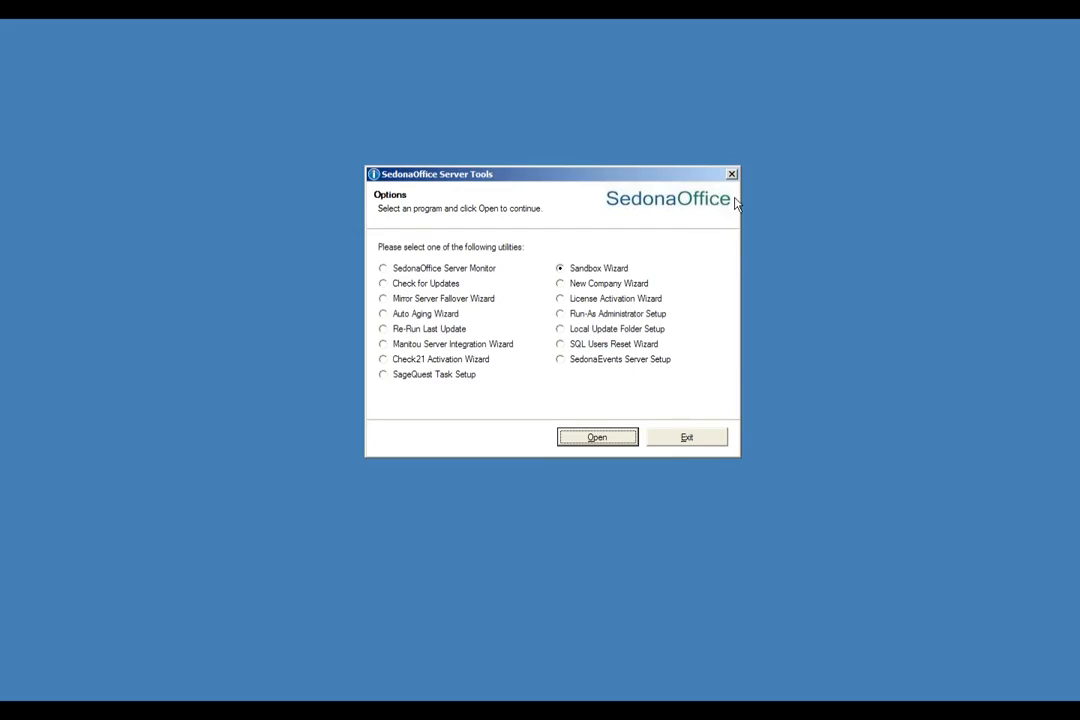
click(714, 437)
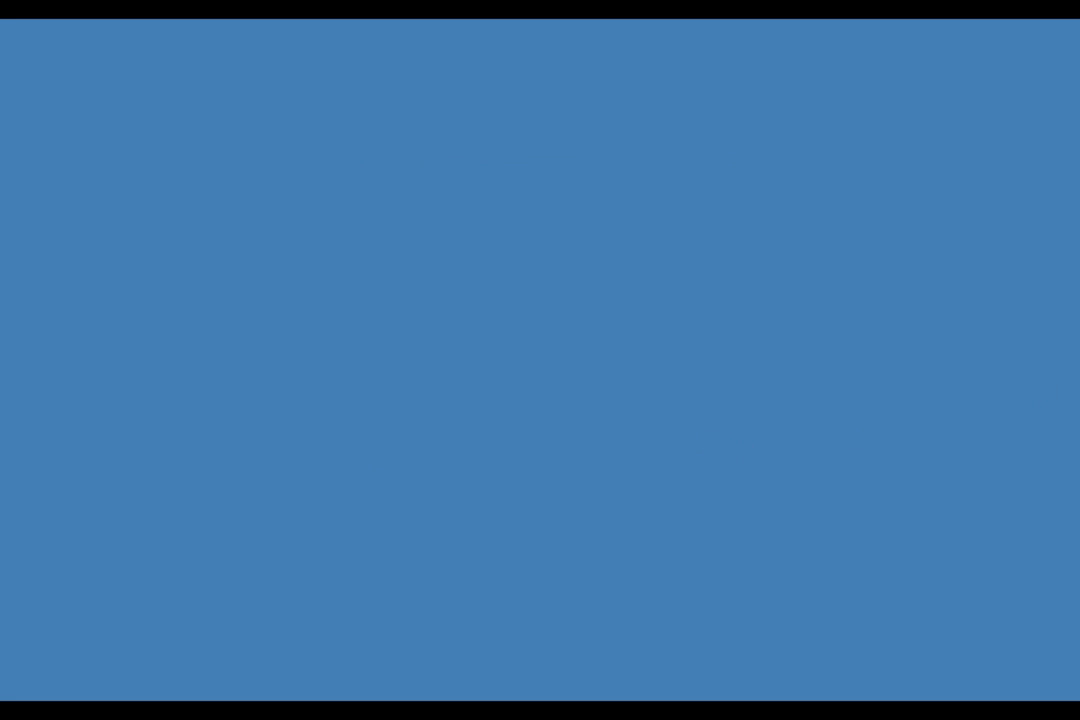